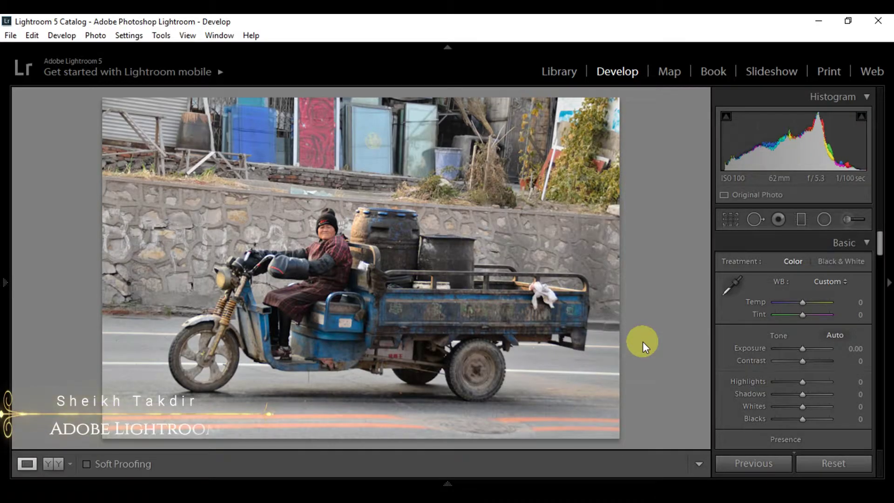
# Warm Temp and Tint to +10 and raise Contrast to +15 in the Basic panel.
pyautogui.click(802, 302)
pyautogui.press('Up')
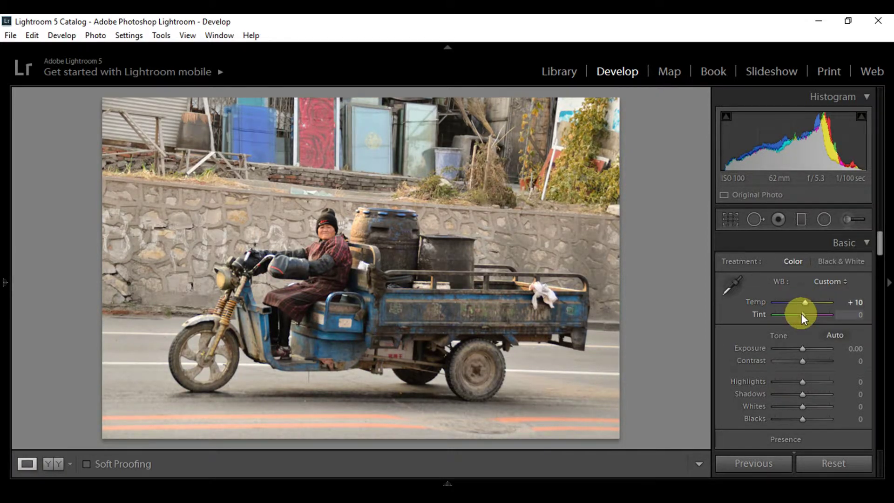
pyautogui.press('Up')
pyautogui.press('Up')
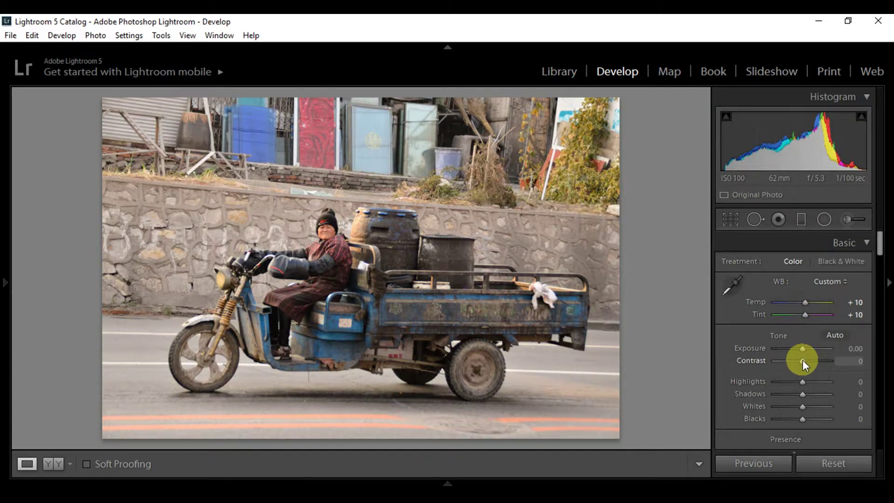
pyautogui.press('Up')
pyautogui.press('Up')
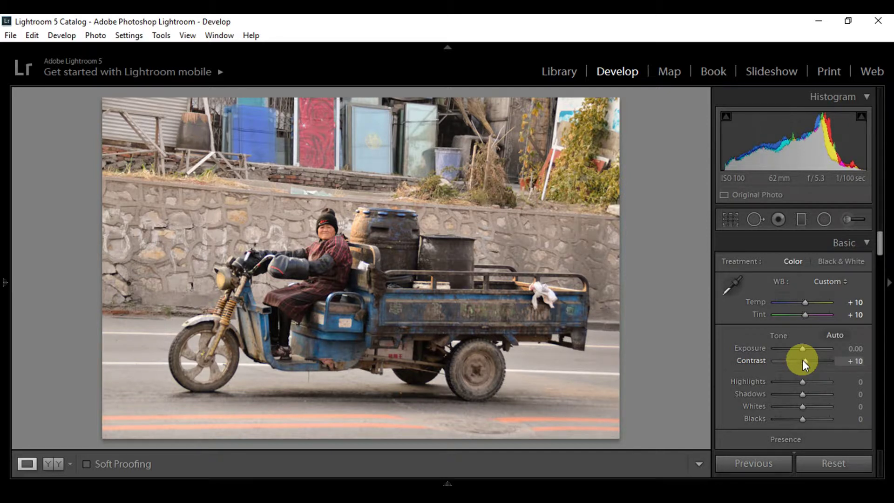
pyautogui.press('Up')
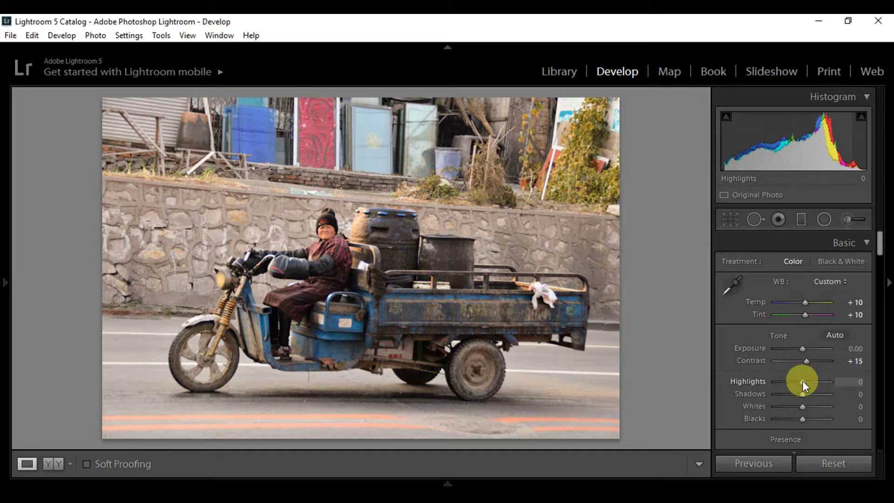
# Set Highlights −50, Shadows +30, Whites −20 and Blacks −10.
pyautogui.press('Down')
pyautogui.press('Down')
pyautogui.press('Down')
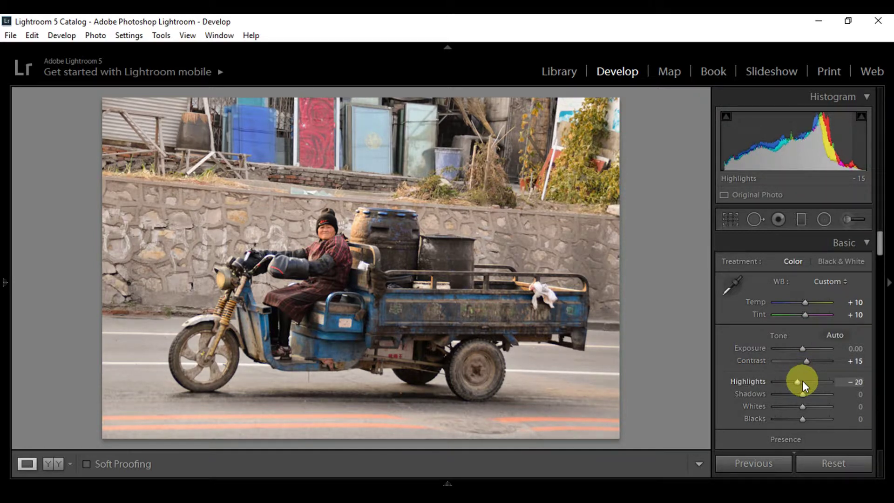
pyautogui.press('Down')
pyautogui.press('Down')
pyautogui.press('Down')
pyautogui.press('Down')
pyautogui.press('Down')
pyautogui.press('Down')
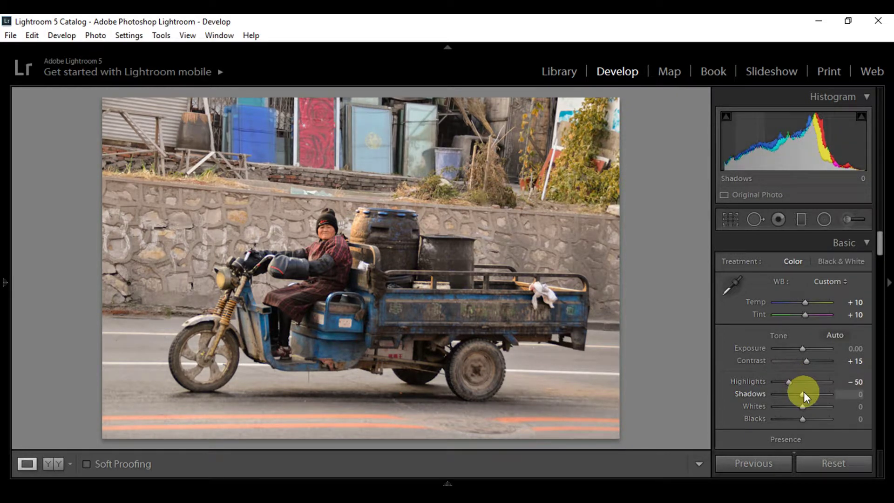
pyautogui.press('Up')
pyautogui.press('Up')
pyautogui.press('Up')
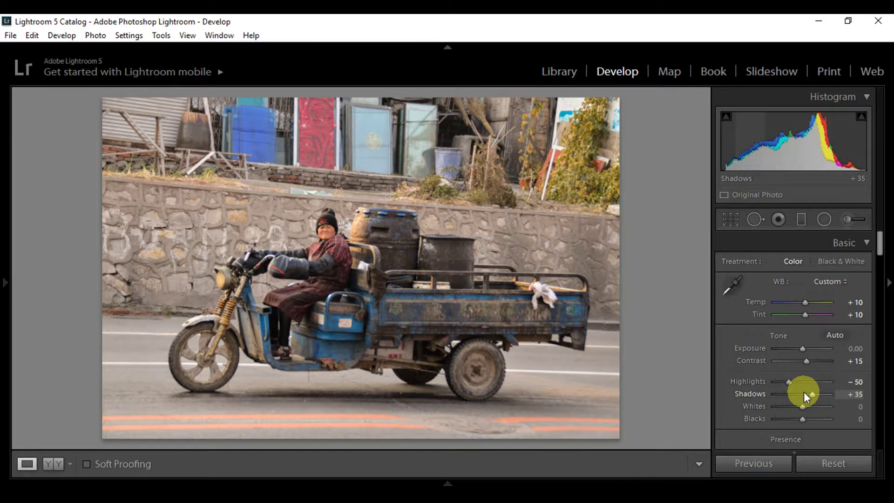
pyautogui.press('Down')
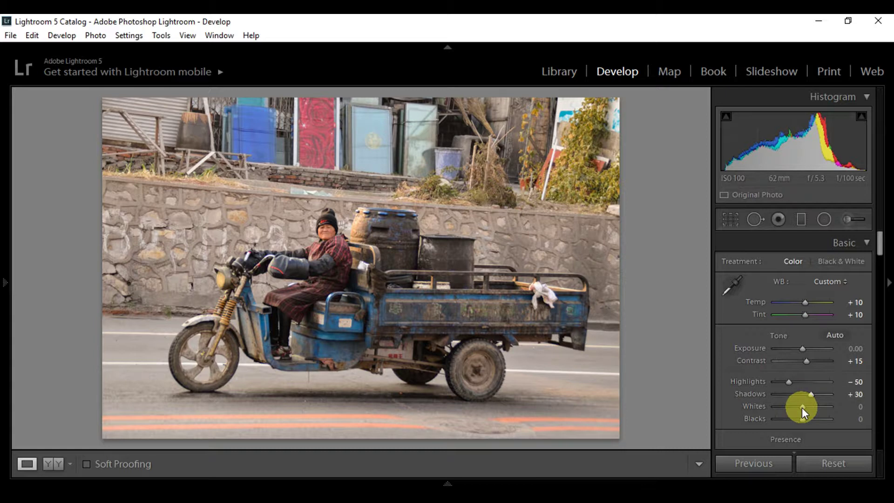
pyautogui.press('Down')
pyautogui.press('Down')
pyautogui.press('Down')
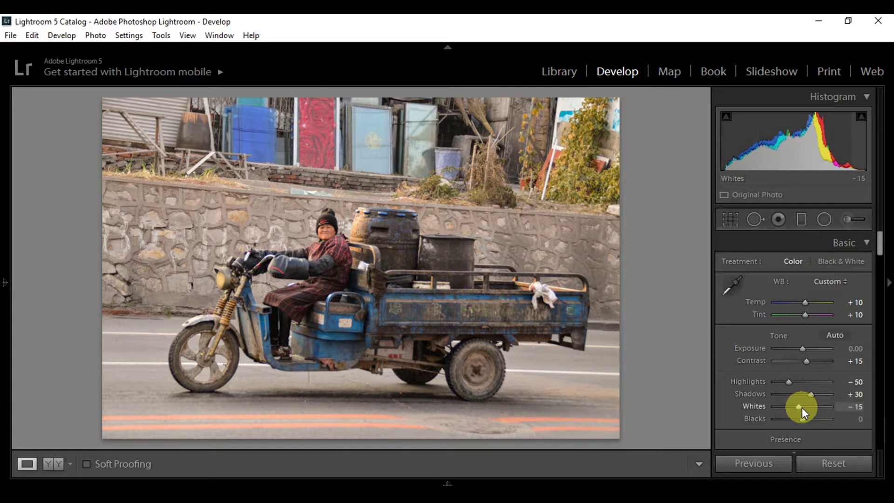
pyautogui.press('Down')
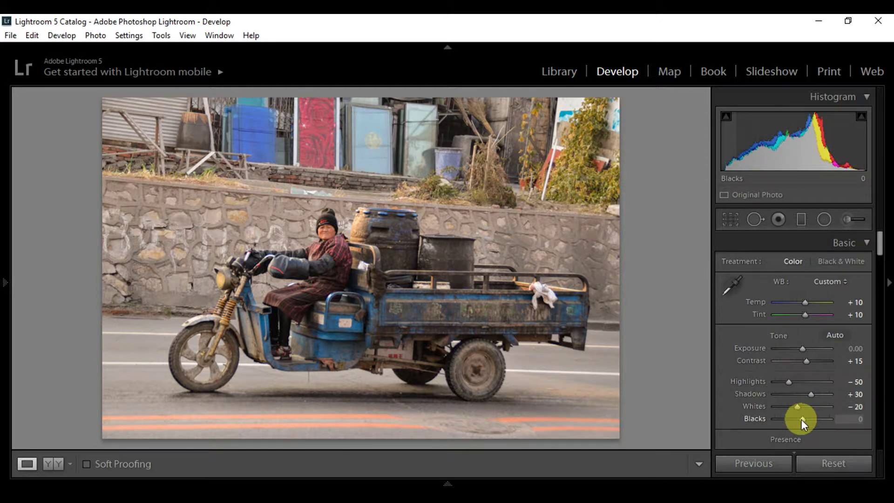
pyautogui.press('Down')
pyautogui.press('Down')
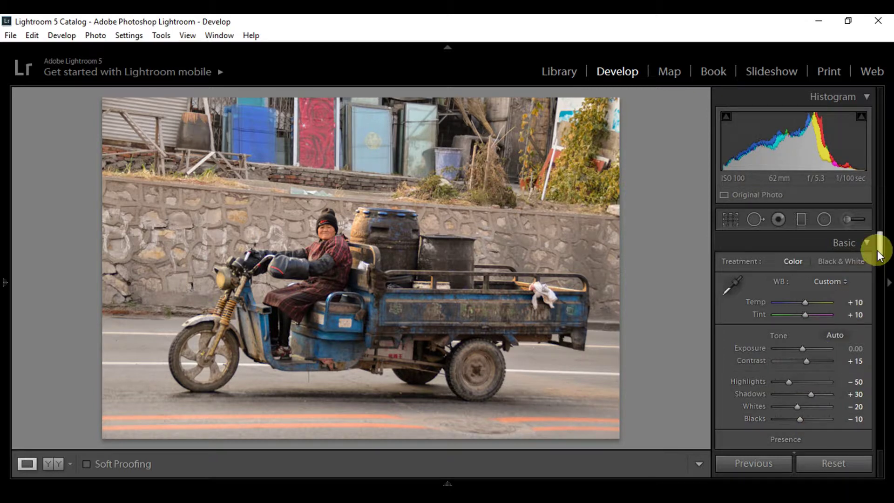
# In Presence, set Clarity to +10 and Saturation to −5.
pyautogui.moveTo(879, 253); pyautogui.dragTo(880, 270)
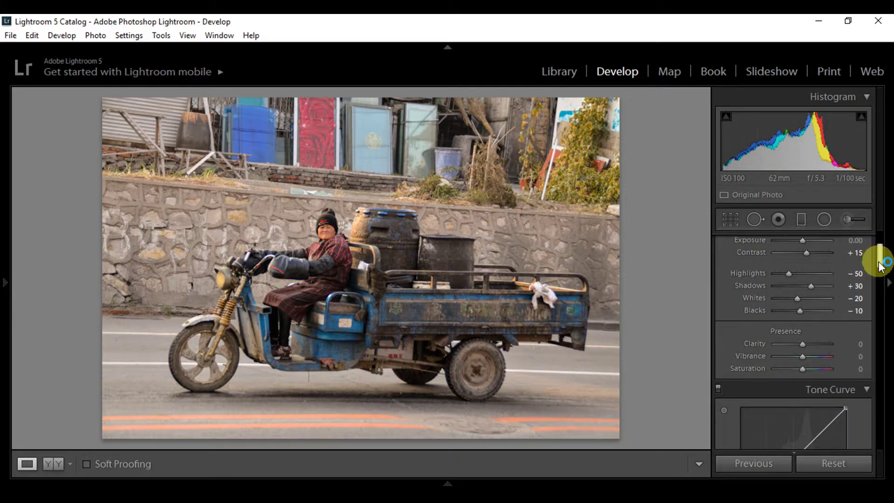
pyautogui.click(812, 345)
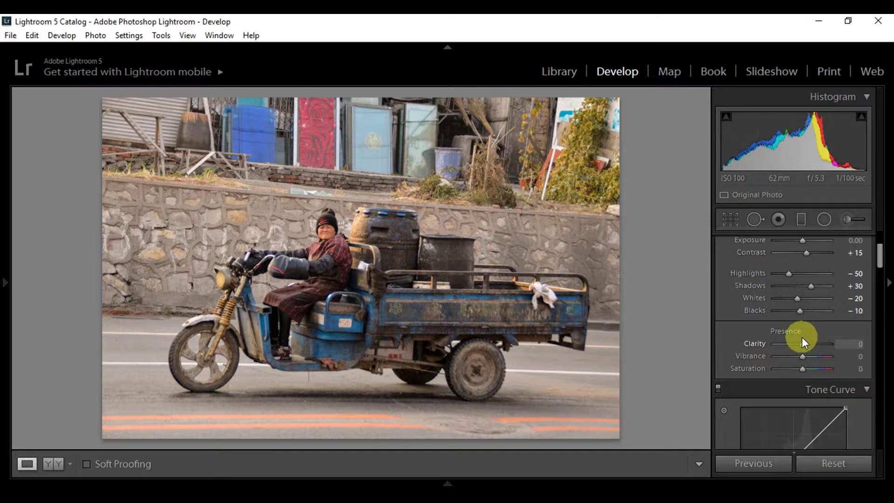
pyautogui.press('Up')
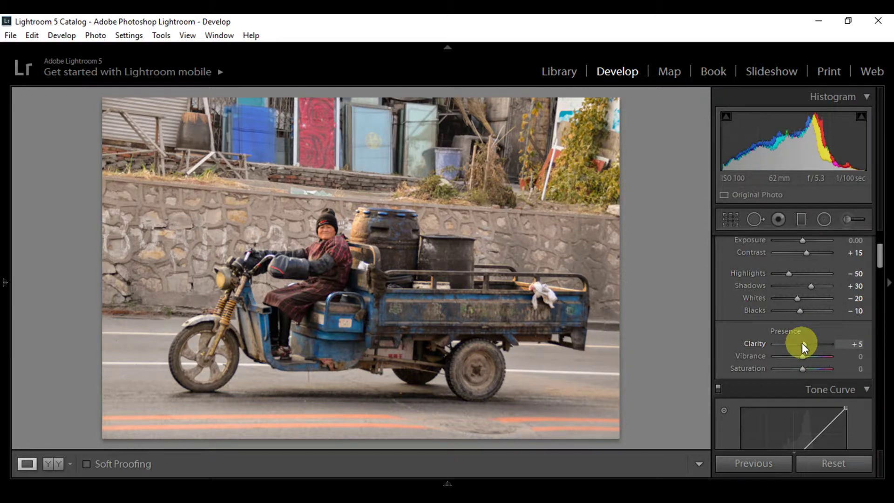
pyautogui.press('Up')
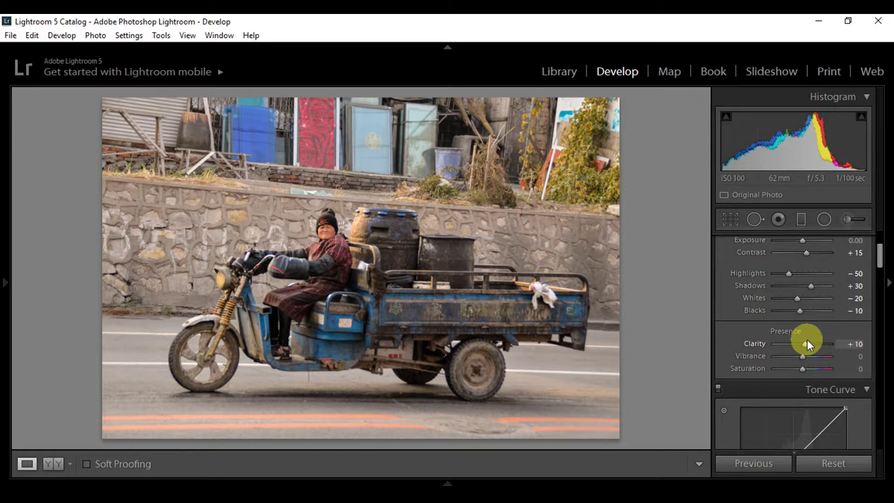
pyautogui.scroll(-1, 878, 261)
pyautogui.scroll(-1, 836, 287)
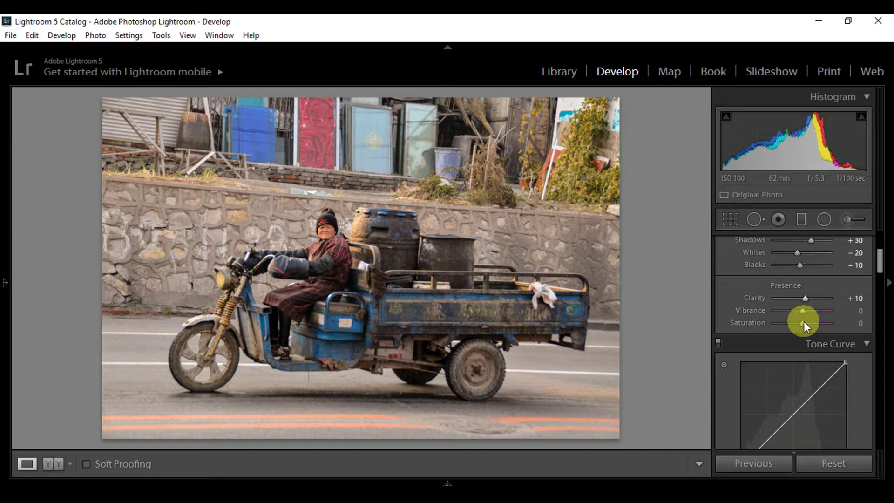
pyautogui.press('Down')
# Trim red and green from the shadows by moving their curve black points right.
pyautogui.moveTo(880, 266); pyautogui.dragTo(879, 273)
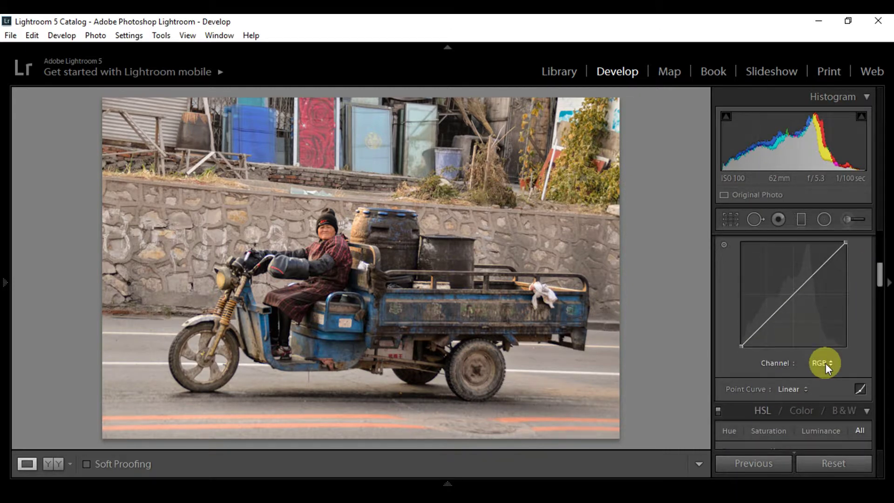
pyautogui.click(825, 363)
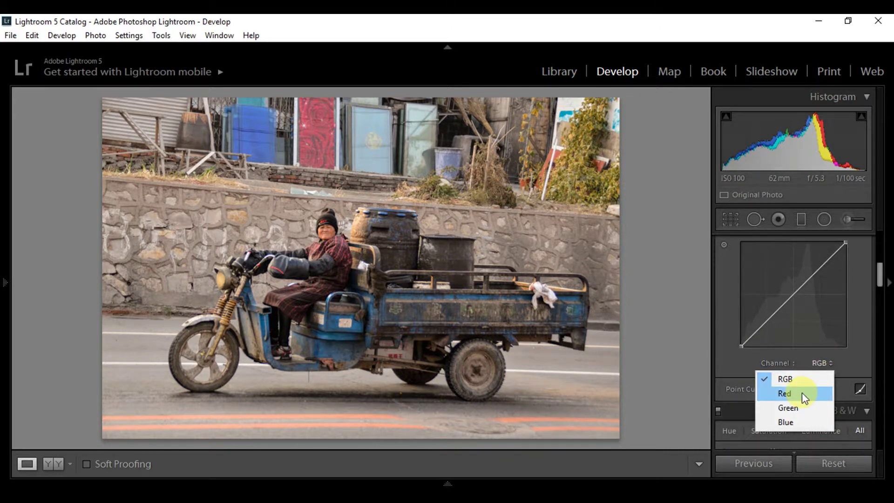
pyautogui.click(785, 394)
pyautogui.moveTo(741, 346); pyautogui.dragTo(749, 347)
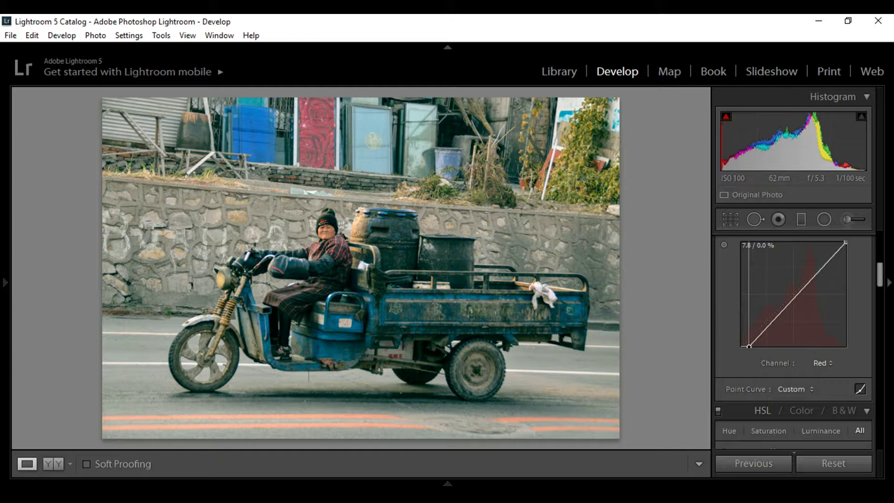
pyautogui.click(823, 363)
pyautogui.click(797, 408)
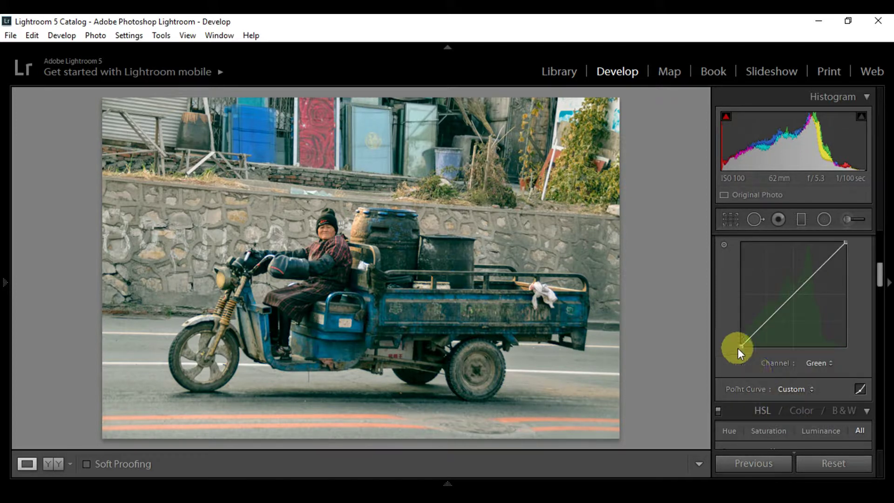
pyautogui.moveTo(740, 345); pyautogui.dragTo(744, 346)
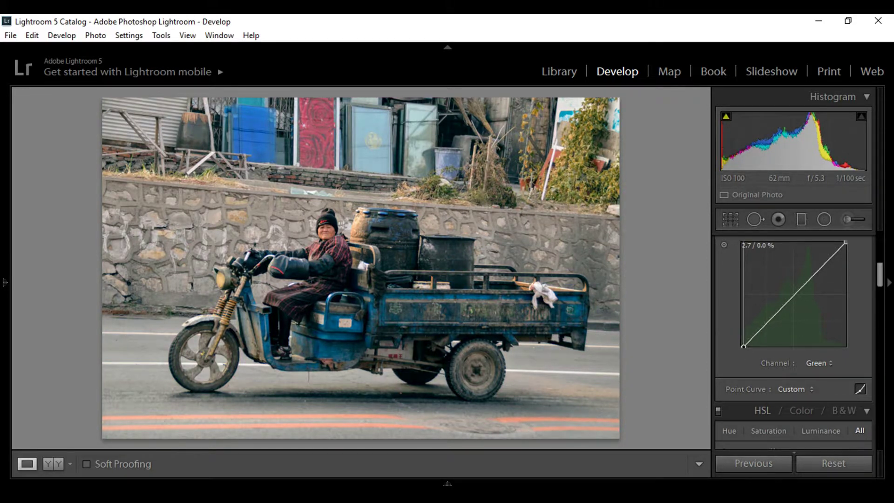
# On the Blue curve, lift the black point and lower the white point to 93.3%.
pyautogui.click(816, 362)
pyautogui.click(788, 422)
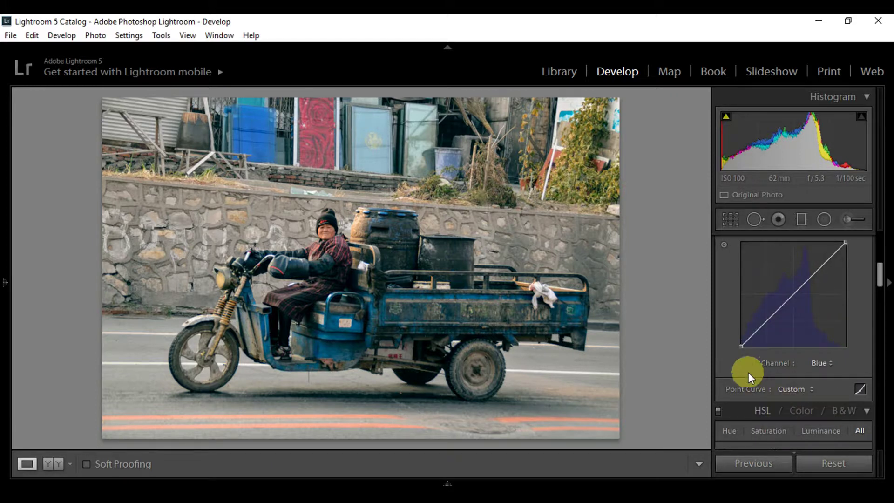
pyautogui.moveTo(745, 348); pyautogui.dragTo(740, 343)
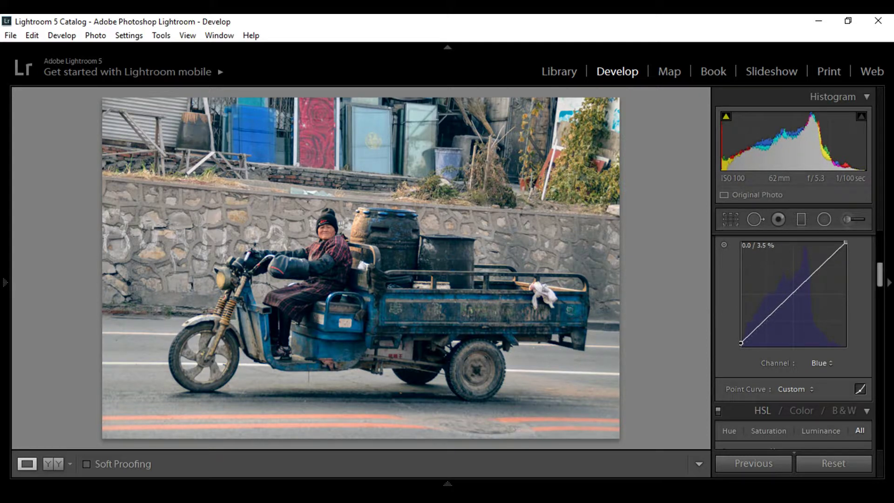
pyautogui.click(845, 246)
pyautogui.moveTo(844, 245); pyautogui.dragTo(845, 249)
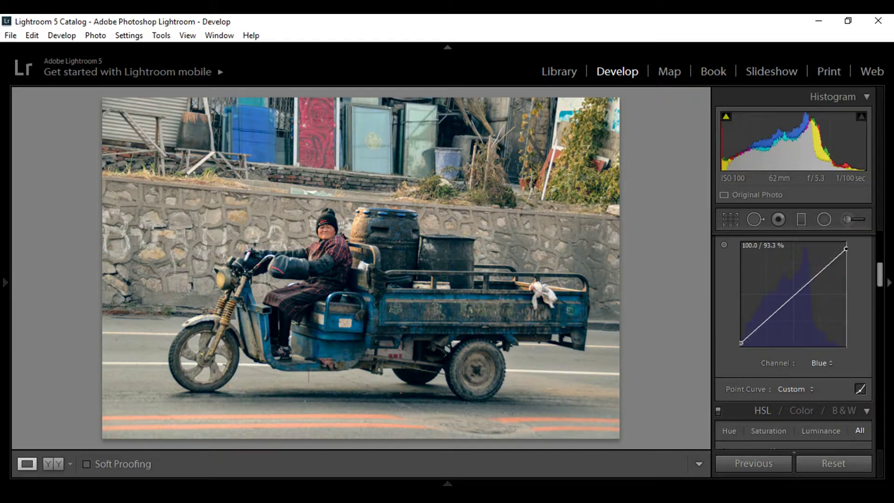
pyautogui.click(846, 255)
pyautogui.click(813, 355)
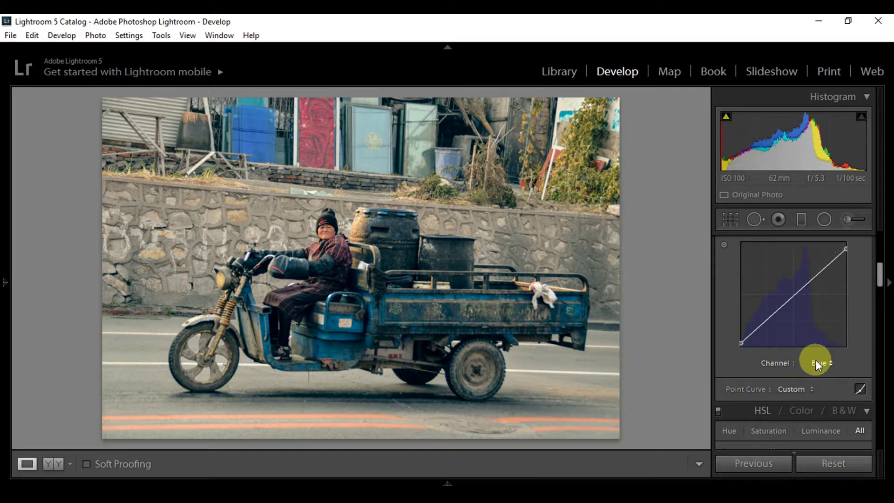
# On the RGB curve, add two midtone points, lift the black point and lower the white point.
pyautogui.click(815, 359)
pyautogui.click(806, 377)
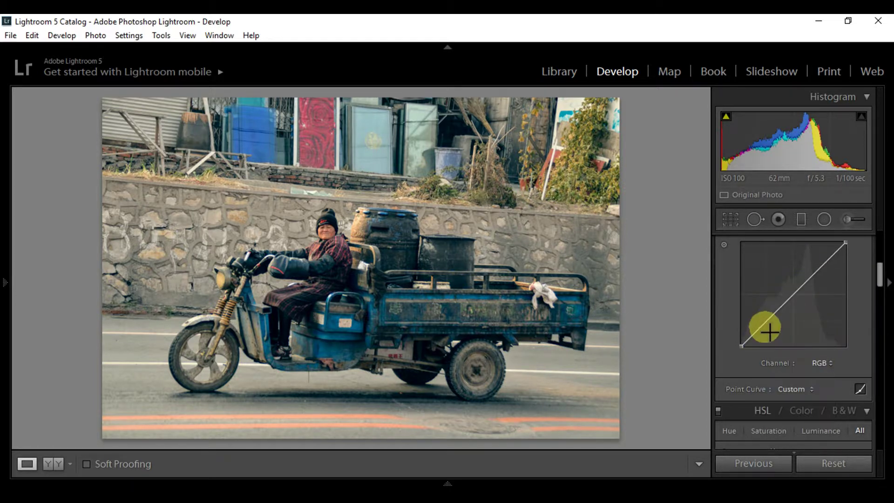
pyautogui.click(831, 265)
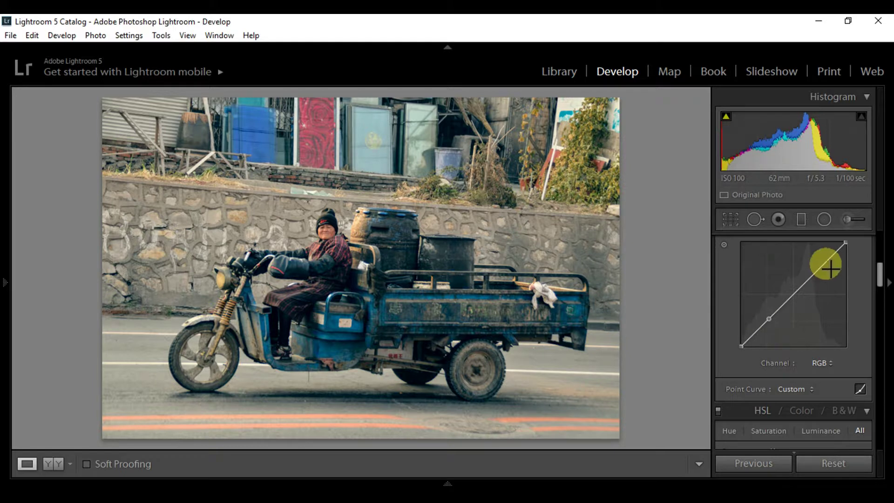
pyautogui.click(820, 269)
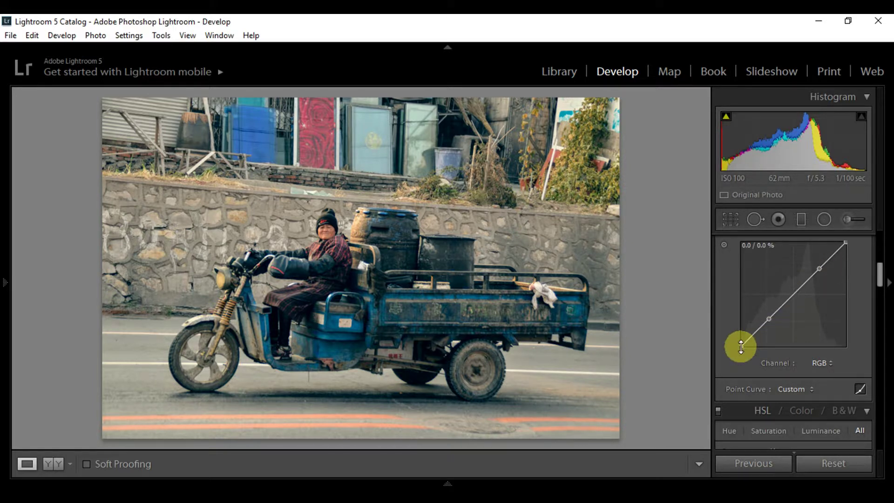
pyautogui.moveTo(741, 346); pyautogui.dragTo(741, 342)
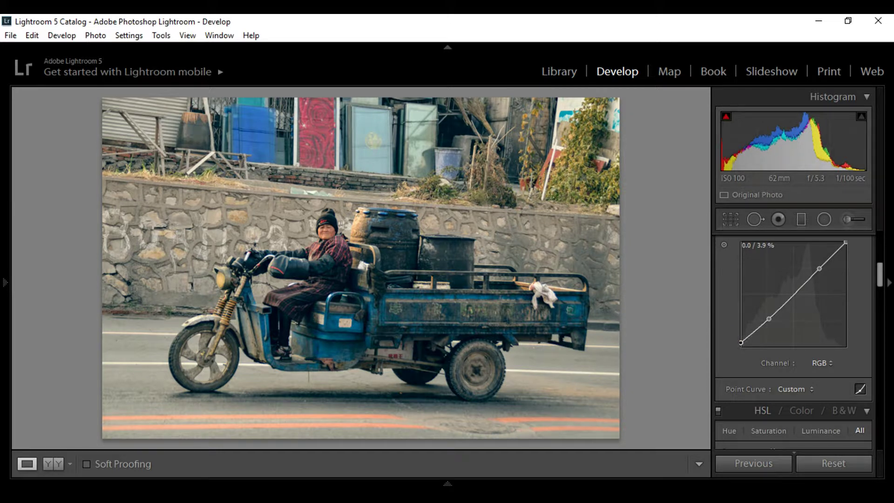
pyautogui.click(740, 342)
pyautogui.click(843, 254)
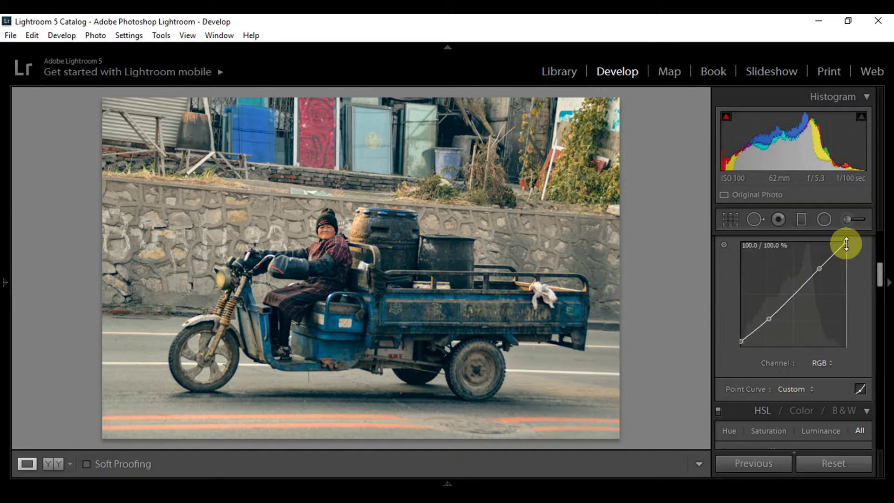
pyautogui.moveTo(846, 244); pyautogui.dragTo(846, 244)
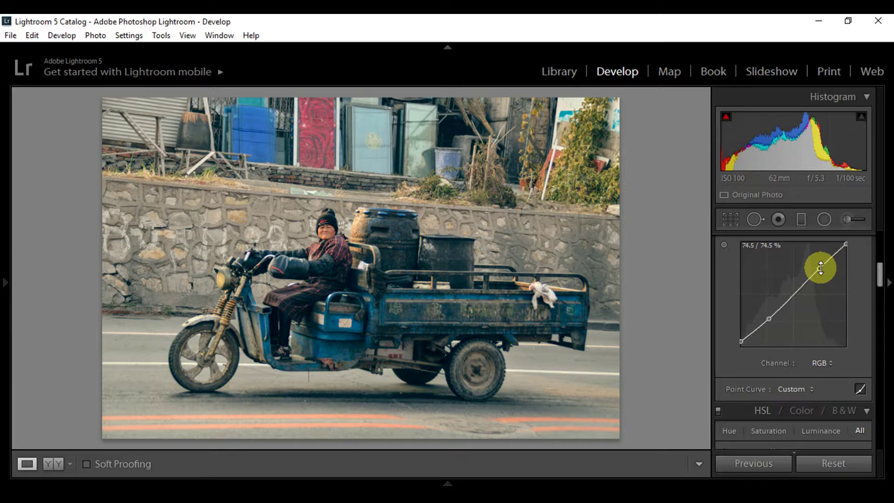
# Nudge the RGB curve's midtone point up and raise the lower shadow point slightly.
pyautogui.moveTo(819, 268); pyautogui.dragTo(819, 269)
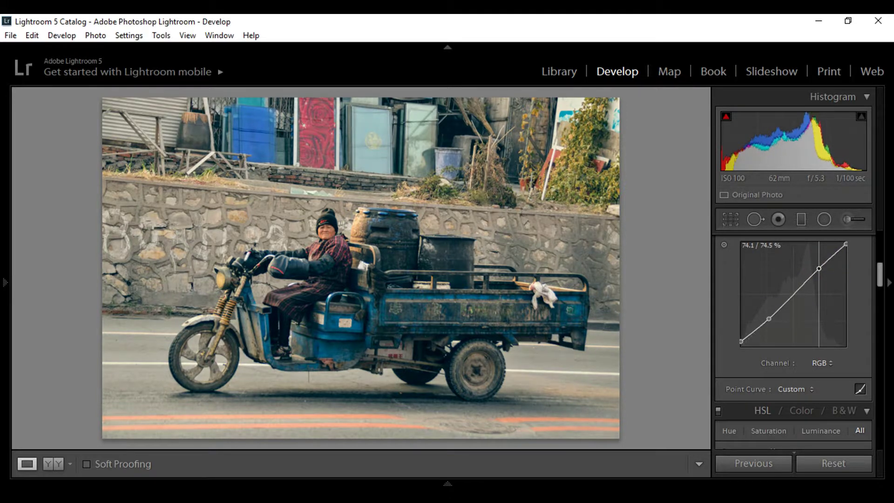
pyautogui.moveTo(819, 269); pyautogui.dragTo(819, 265)
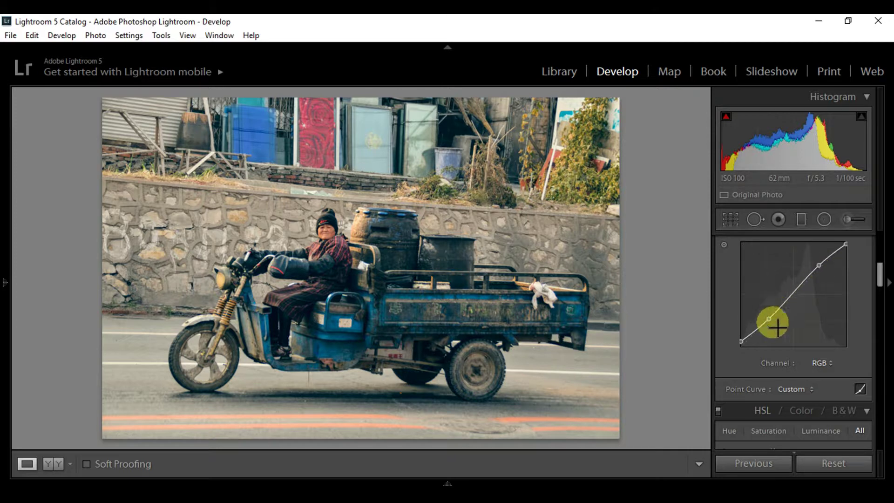
pyautogui.moveTo(769, 318); pyautogui.dragTo(769, 316)
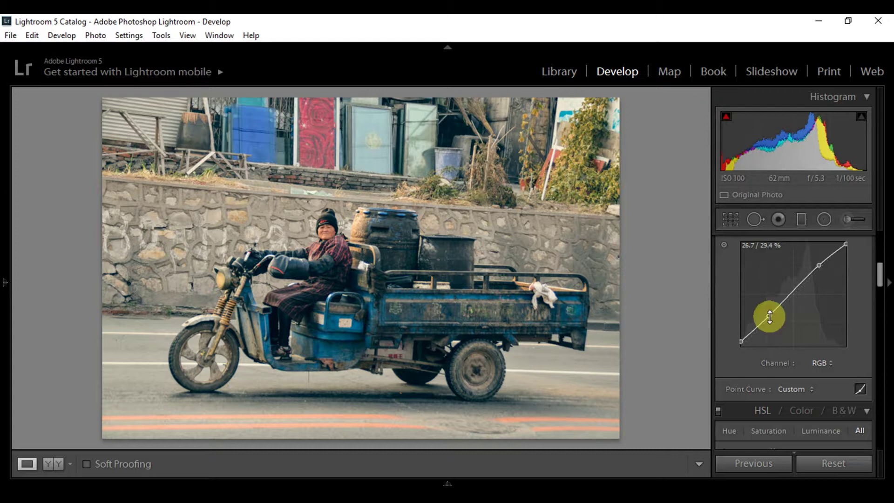
pyautogui.moveTo(878, 282); pyautogui.dragTo(880, 317)
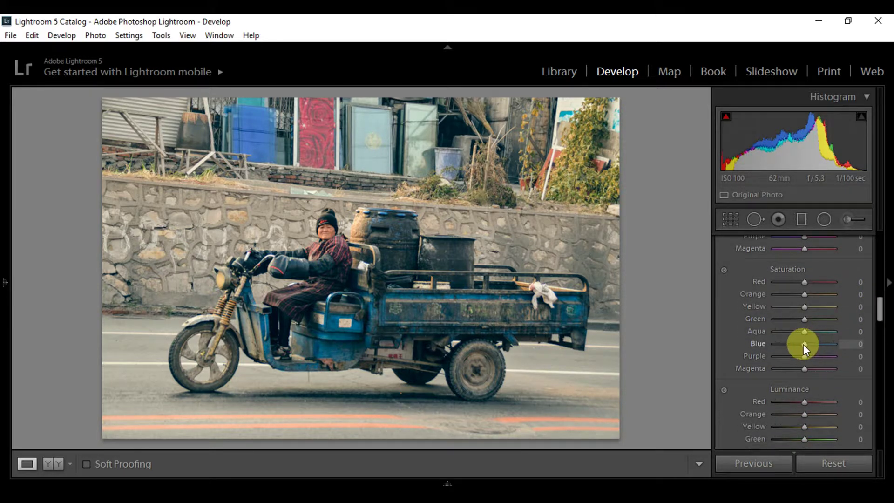
# Set HSL Blue saturation +5, Blue luminance −10 and Orange luminance +10.
pyautogui.moveTo(803, 345); pyautogui.dragTo(805, 344)
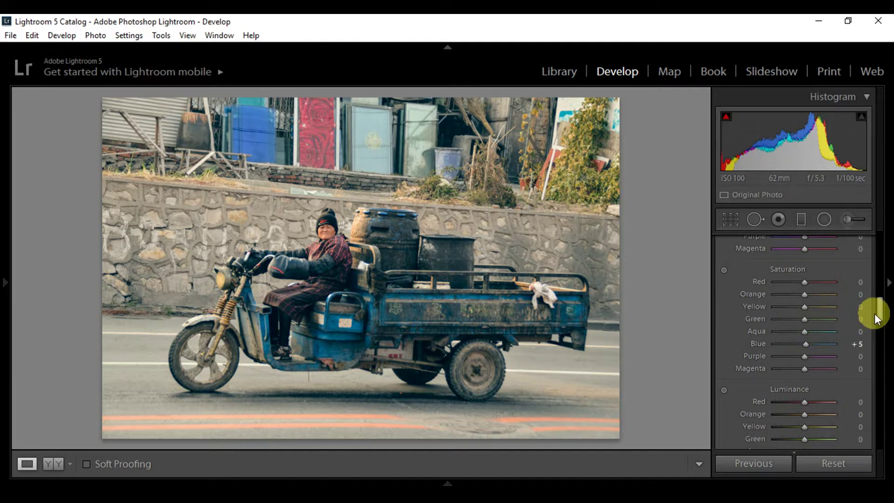
pyautogui.moveTo(878, 319); pyautogui.dragTo(879, 326)
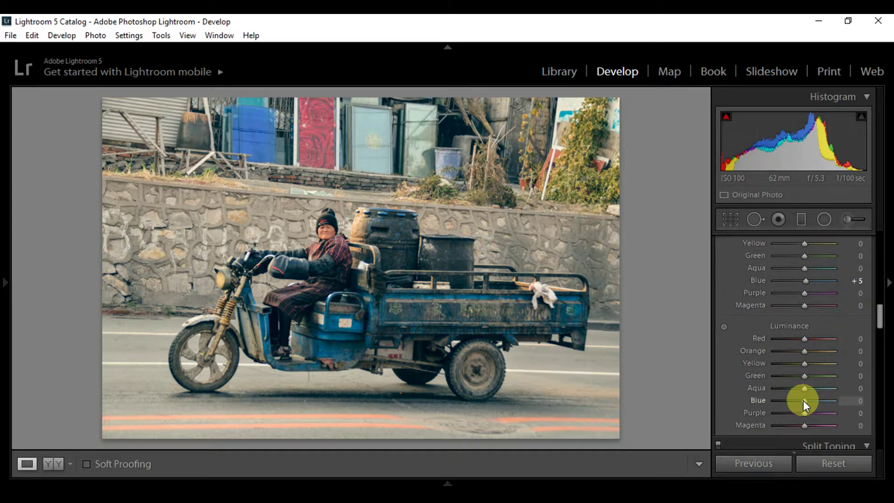
pyautogui.press('Down')
pyautogui.press('Down')
pyautogui.press('Down')
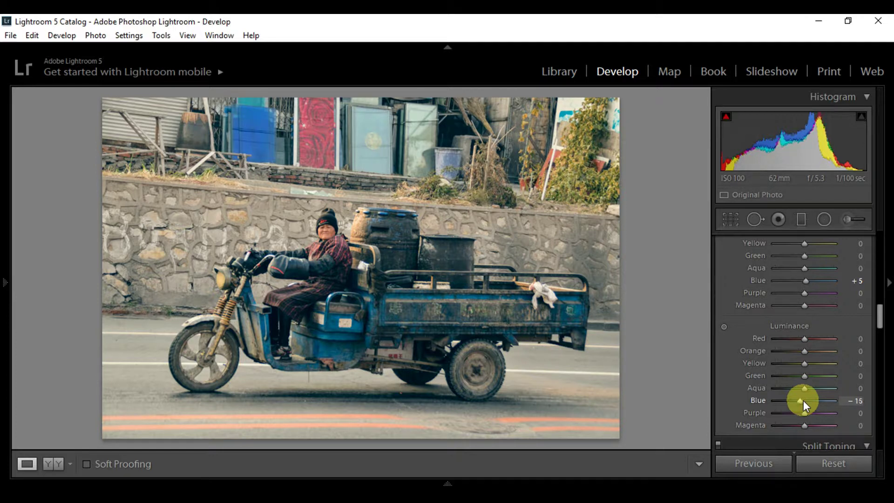
pyautogui.press('Up')
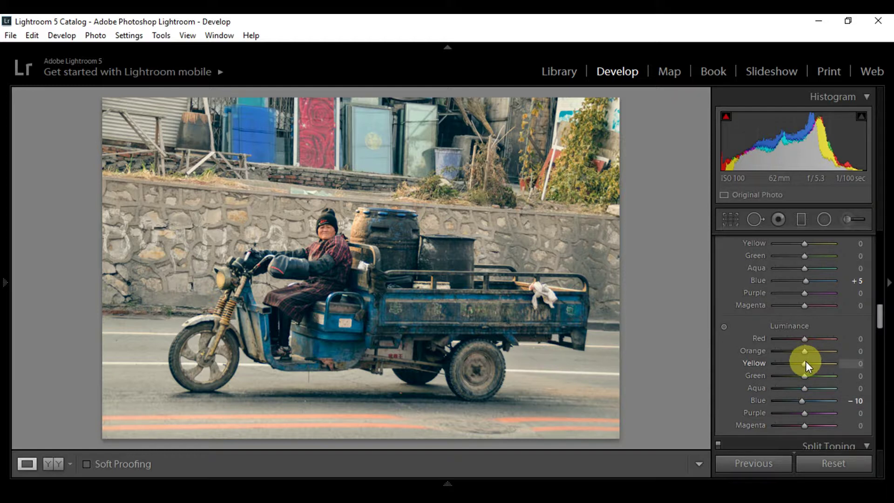
pyautogui.press('Up')
pyautogui.press('Up')
pyautogui.press('Up')
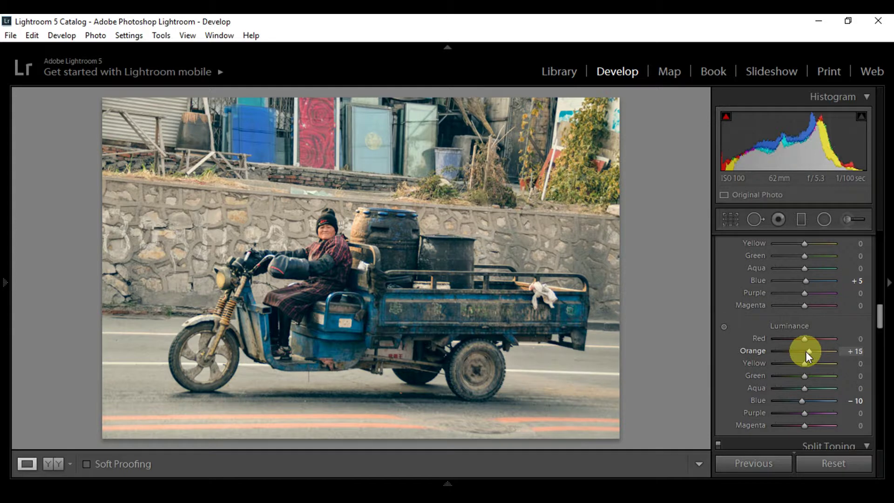
pyautogui.press('Down')
# Set HSL saturation Red +5, Orange −10, Yellow +5, and Yellow luminance −10.
pyautogui.moveTo(880, 321); pyautogui.dragTo(806, 311)
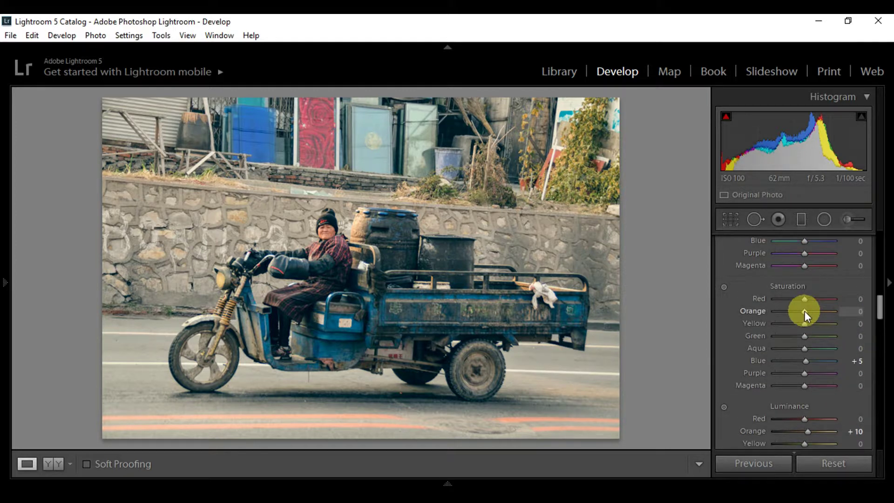
pyautogui.moveTo(805, 311); pyautogui.dragTo(803, 311)
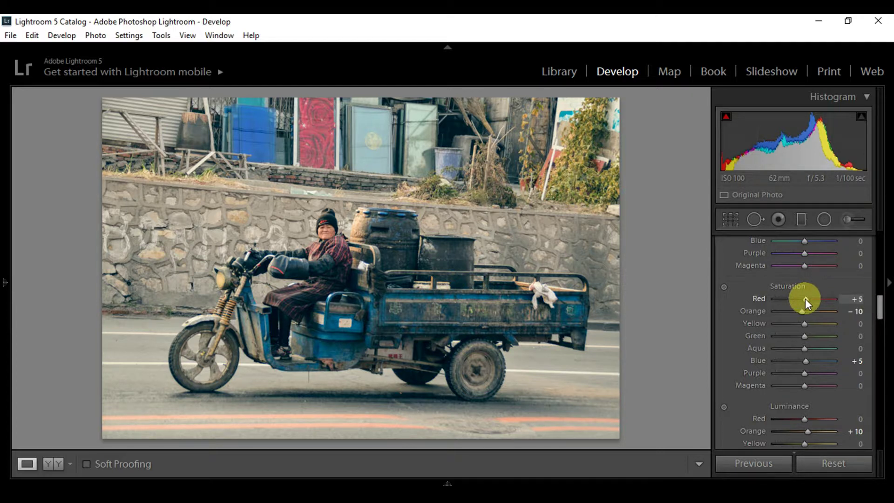
pyautogui.moveTo(804, 323); pyautogui.dragTo(805, 323)
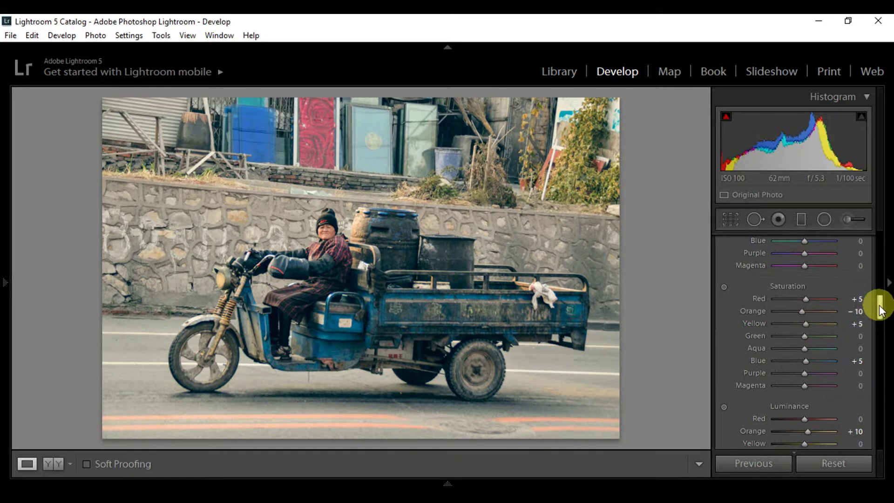
pyautogui.moveTo(880, 310); pyautogui.dragTo(880, 320)
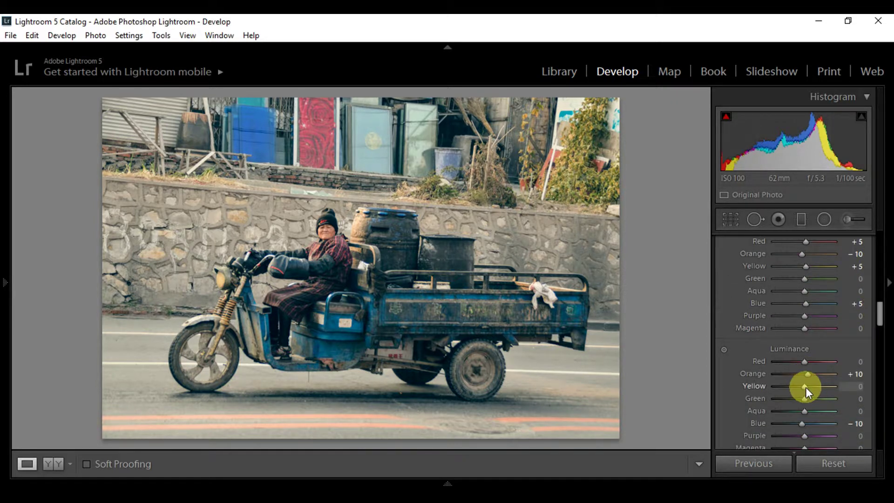
pyautogui.moveTo(805, 387); pyautogui.dragTo(803, 386)
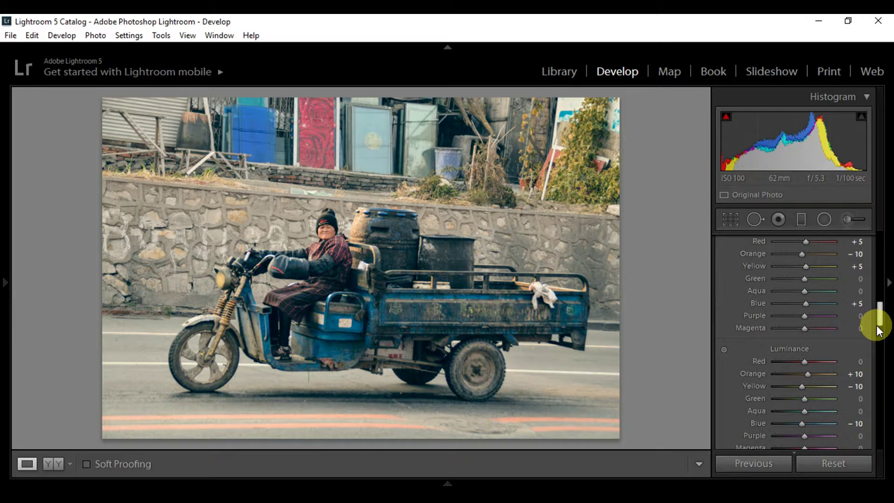
pyautogui.moveTo(879, 319); pyautogui.dragTo(876, 333)
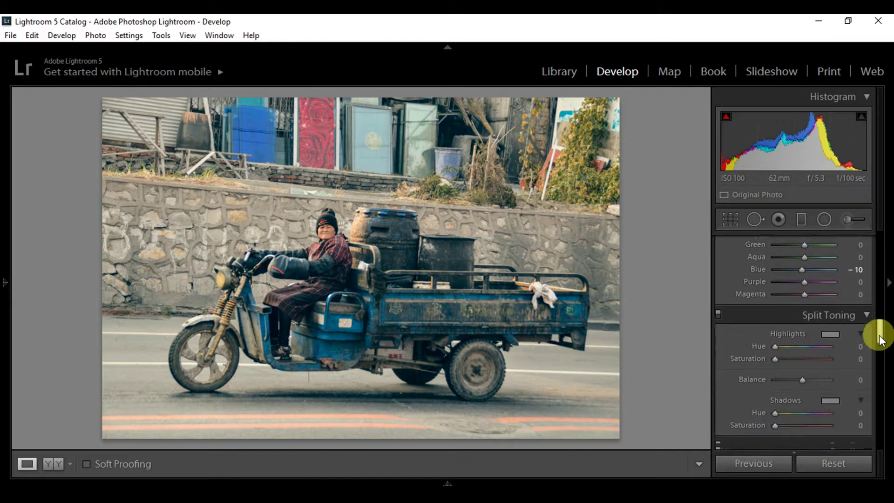
pyautogui.click(831, 328)
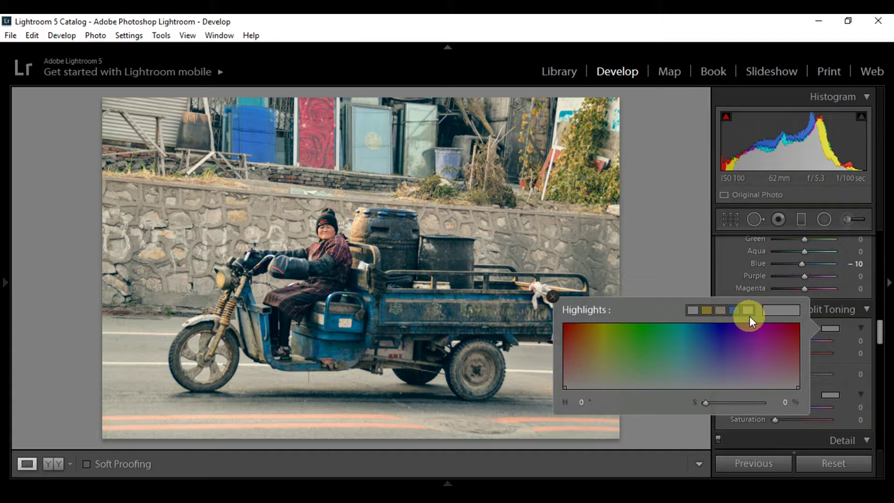
# Tint highlights blue at hue 215, saturation 12, and shadows warm at hue 37, saturation 6.
pyautogui.moveTo(749, 317); pyautogui.dragTo(754, 302)
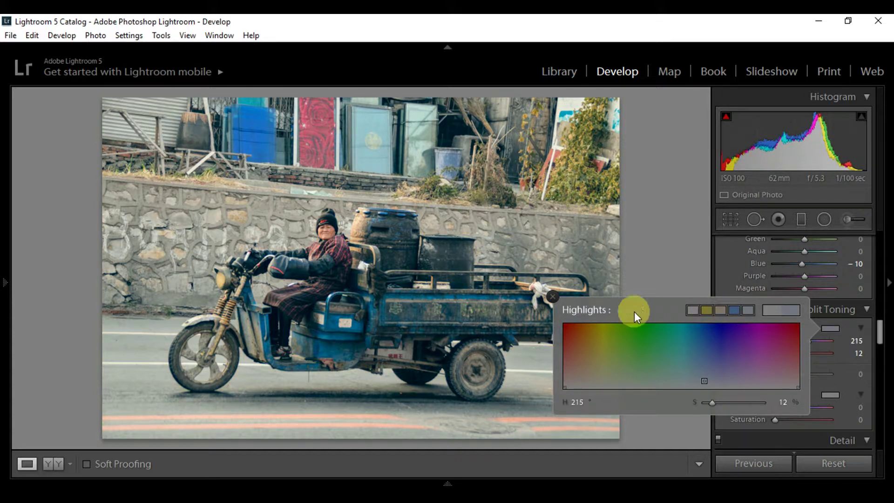
pyautogui.click(554, 292)
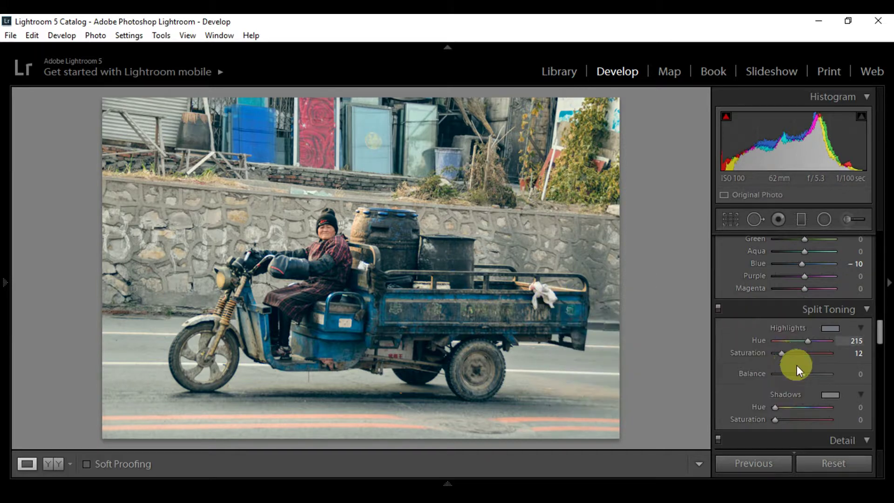
pyautogui.click(828, 394)
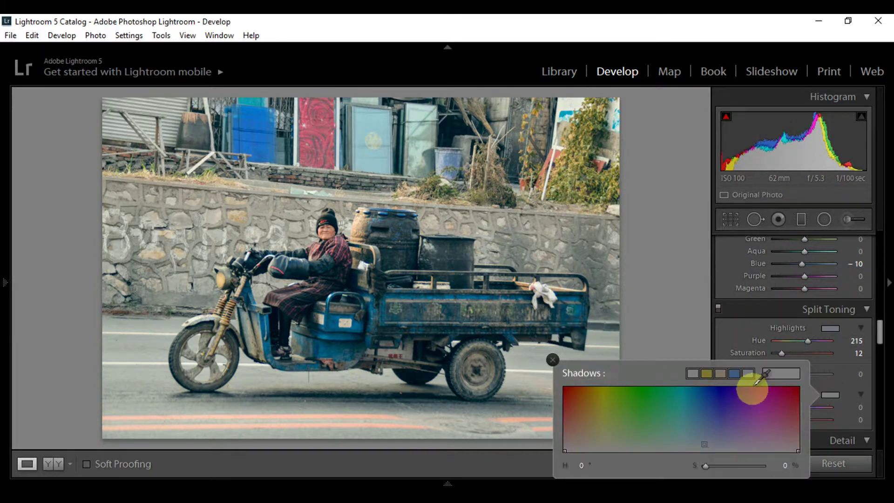
pyautogui.click(705, 374)
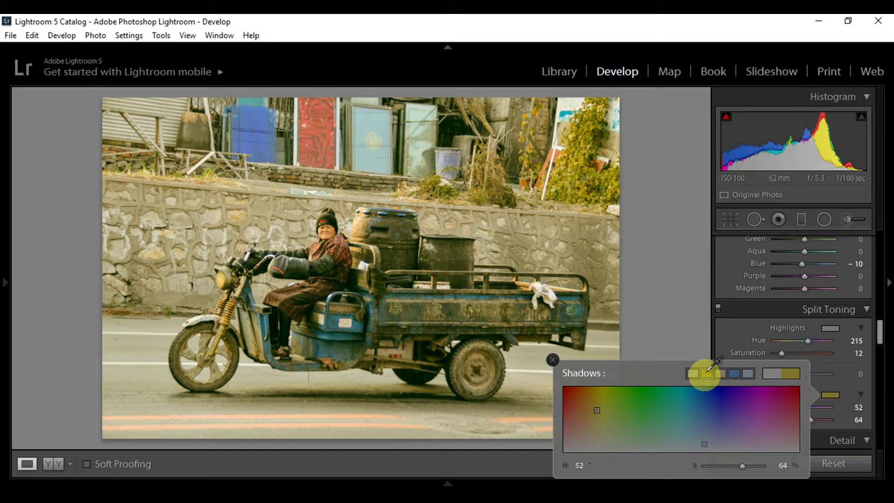
pyautogui.click(693, 374)
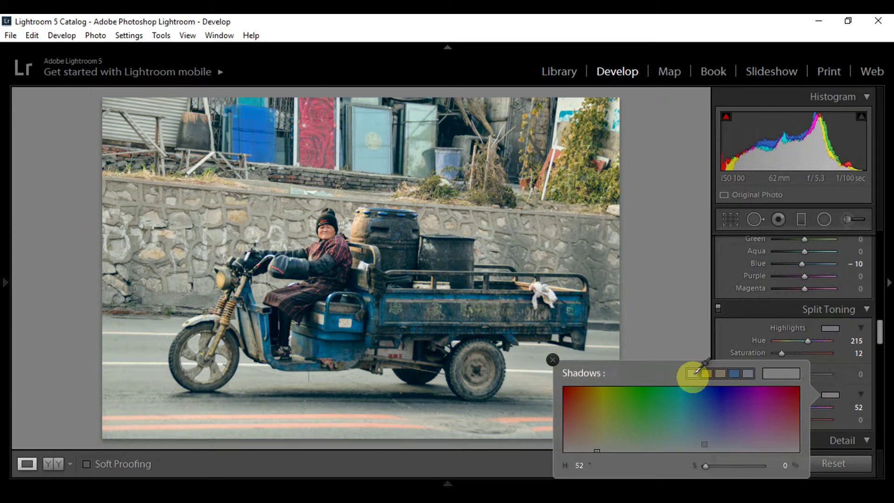
pyautogui.click(720, 374)
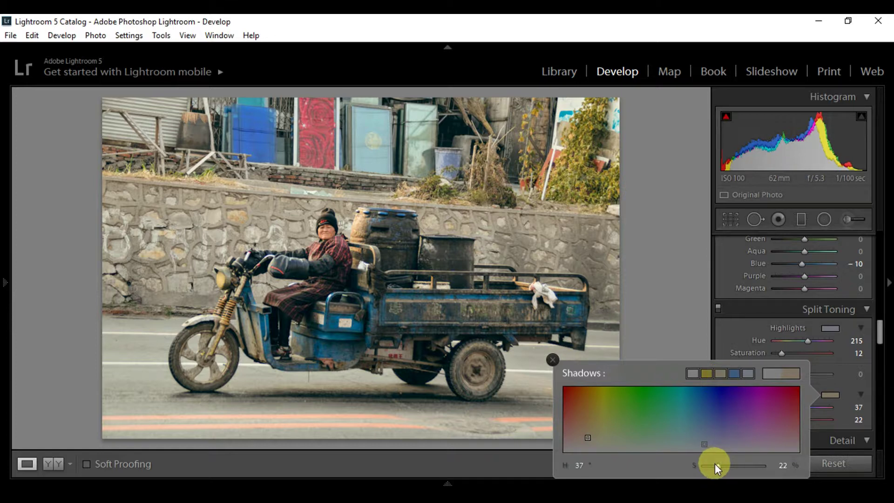
pyautogui.moveTo(715, 466); pyautogui.dragTo(710, 465)
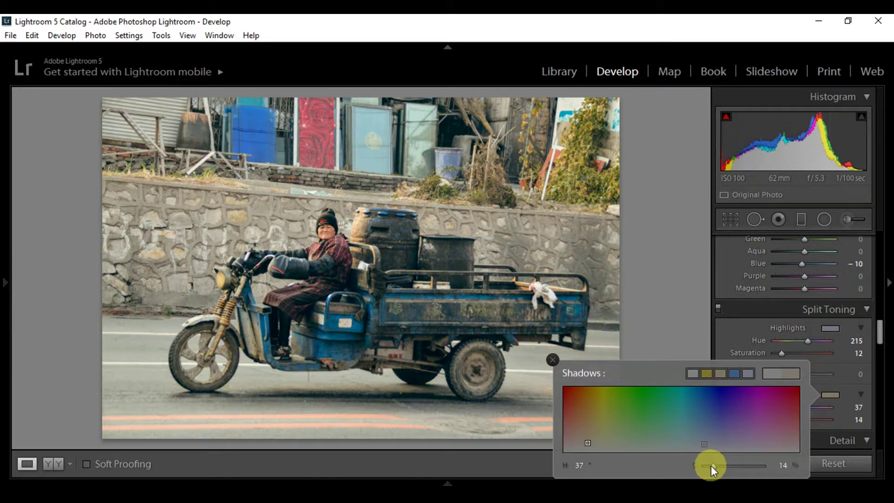
pyautogui.moveTo(709, 465); pyautogui.dragTo(707, 465)
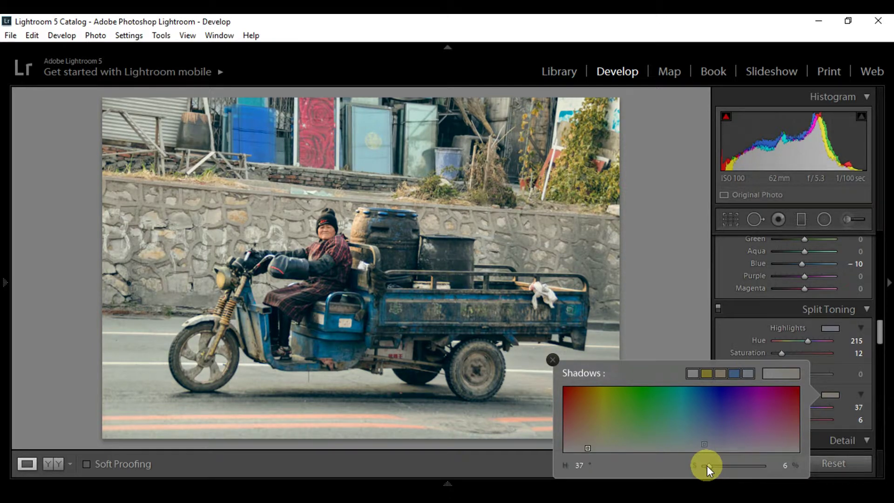
# Set the split-toning Balance to +20.
pyautogui.click(553, 359)
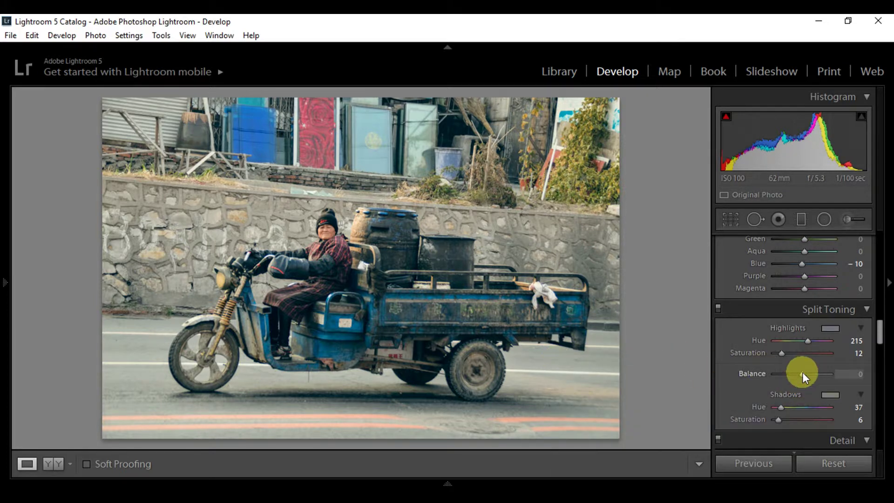
pyautogui.moveTo(802, 376); pyautogui.dragTo(809, 374)
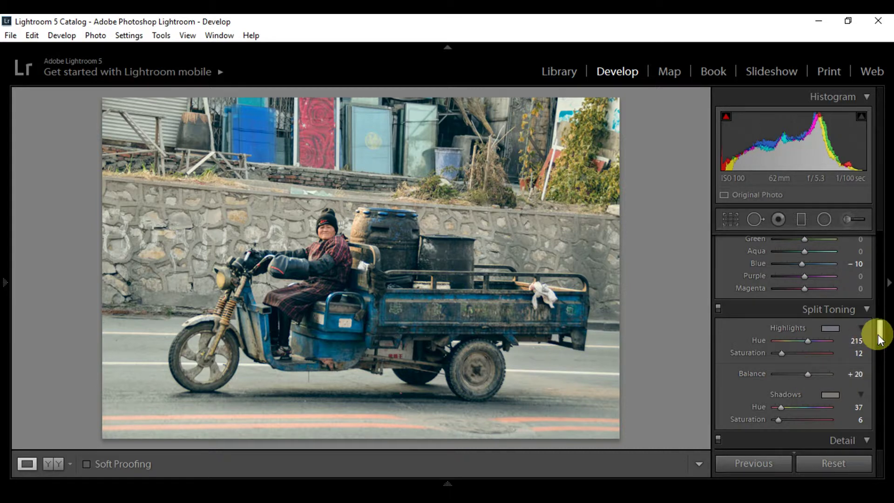
pyautogui.moveTo(879, 338); pyautogui.dragTo(879, 363)
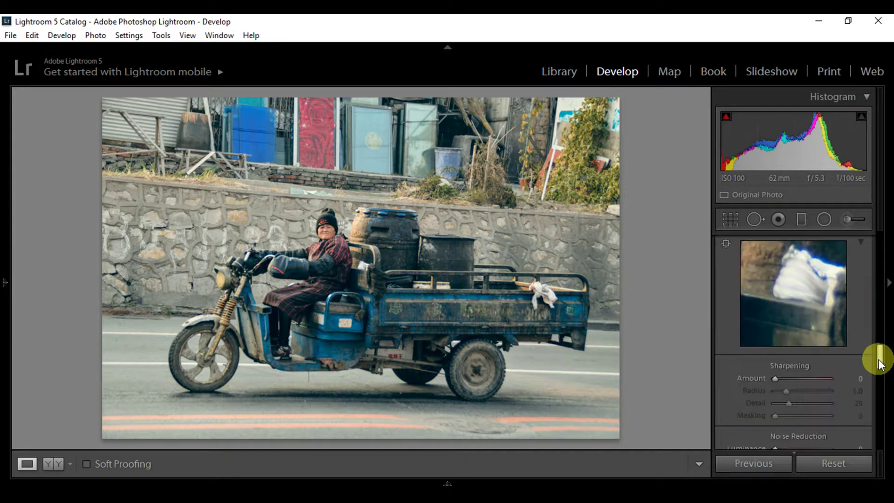
# Sharpen at Amount 60 with Masking 25 and set Luminance noise reduction to 15.
pyautogui.hotkey('shift', 'Up')
pyautogui.hotkey('shift', 'Up')
pyautogui.hotkey('shift', 'Up')
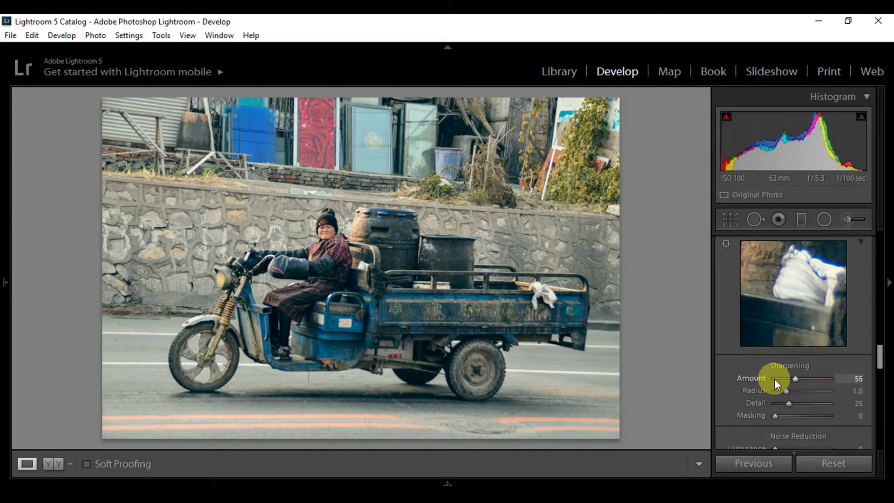
pyautogui.hotkey('shift', 'Up')
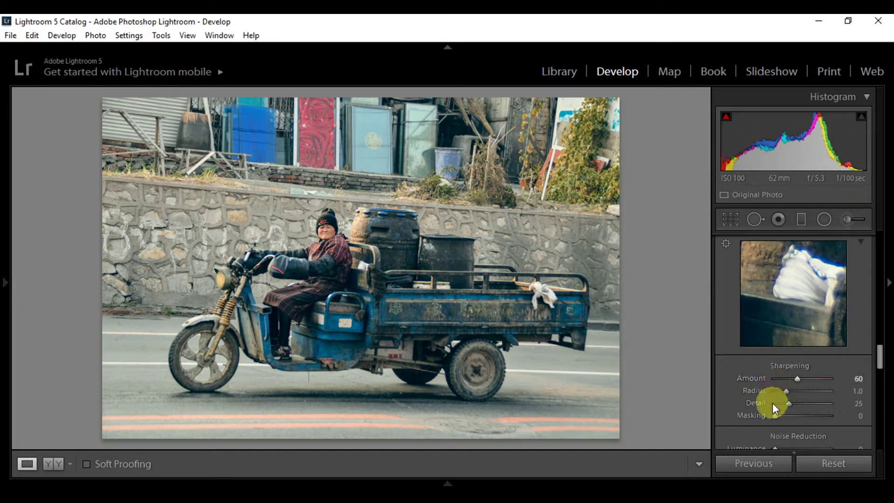
pyautogui.hotkey('shift', 'Up')
pyautogui.hotkey('shift', 'Up')
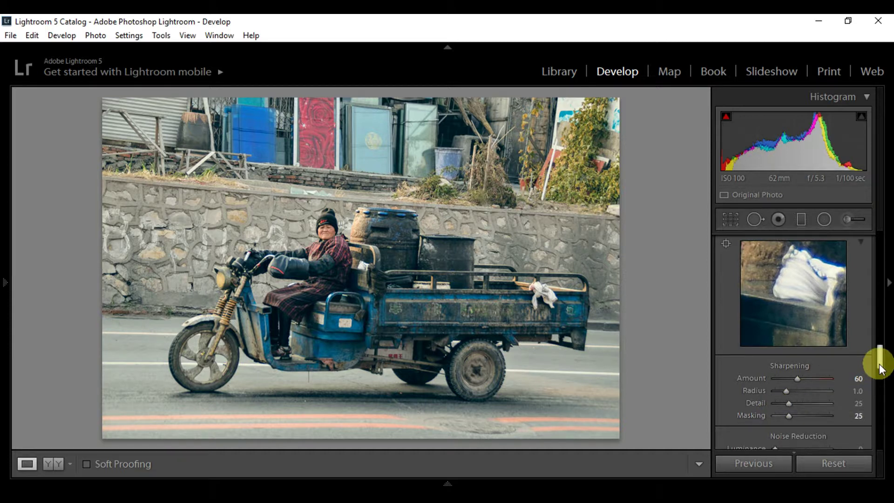
pyautogui.scroll(-2, 880, 367)
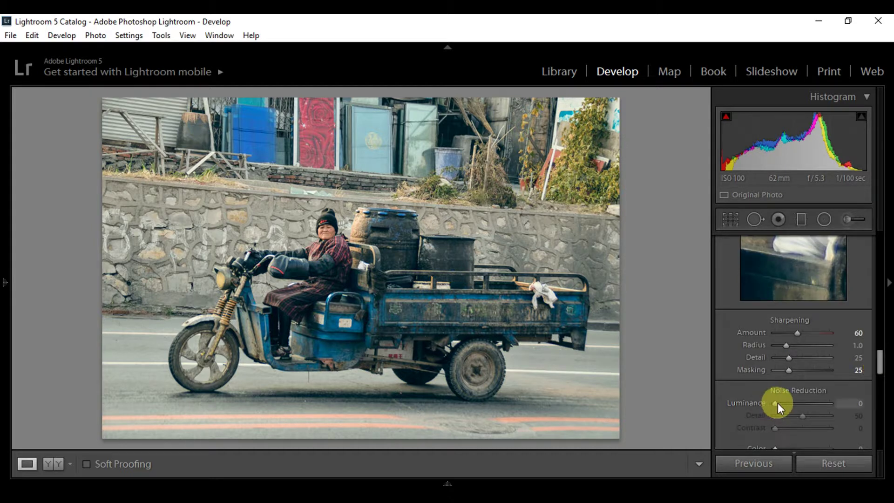
pyautogui.hotkey('shift', 'Up')
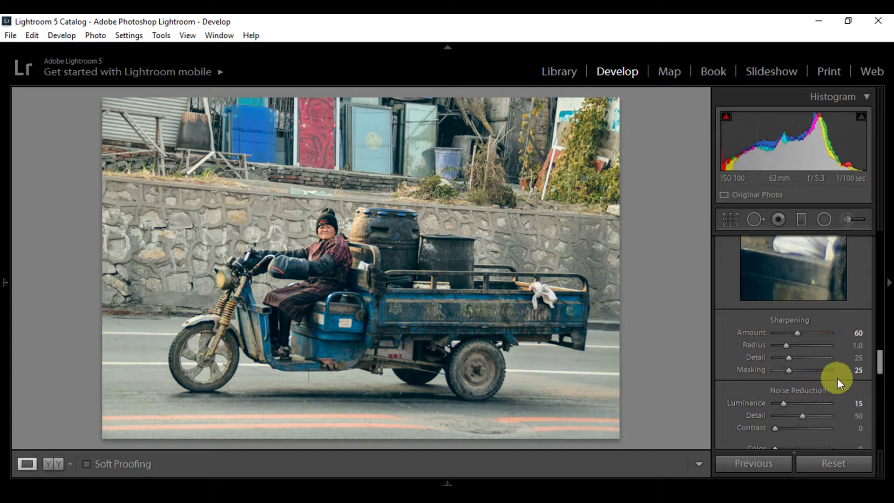
pyautogui.moveTo(881, 370); pyautogui.dragTo(881, 394)
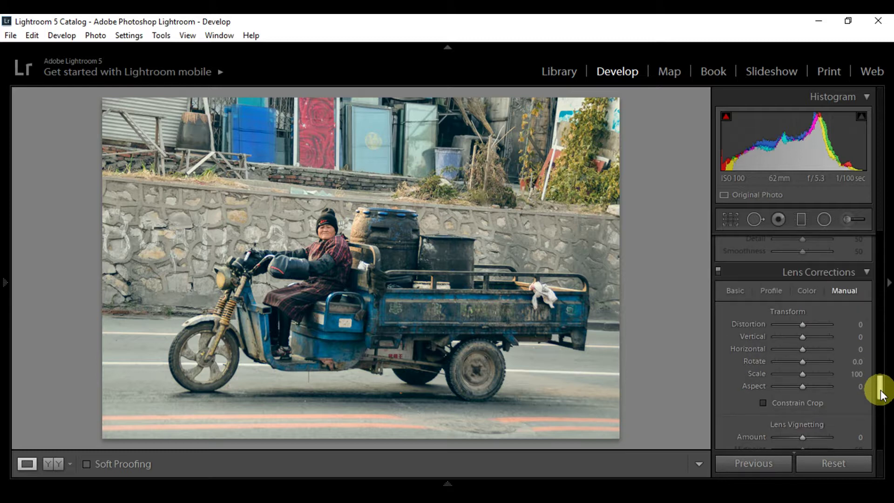
# Add a lens vignette and a −15 post-crop vignette, adjusting its midpoint.
pyautogui.moveTo(881, 394); pyautogui.dragTo(878, 421)
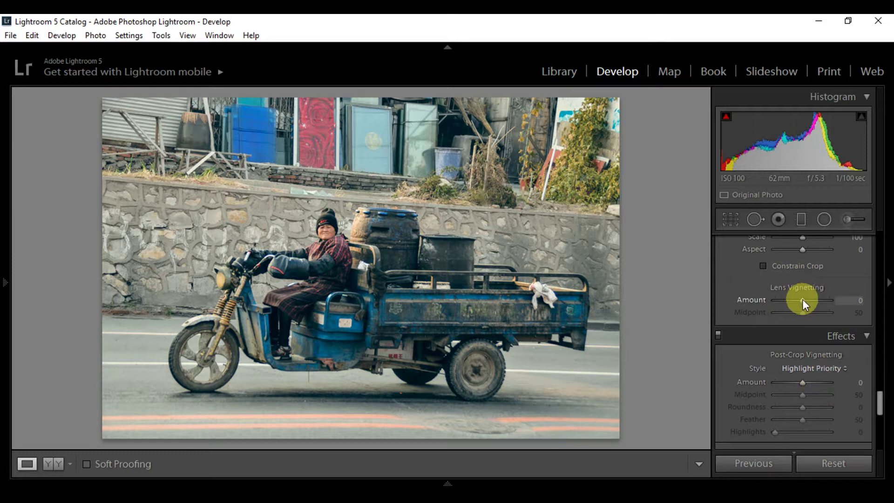
pyautogui.moveTo(803, 299); pyautogui.dragTo(800, 299)
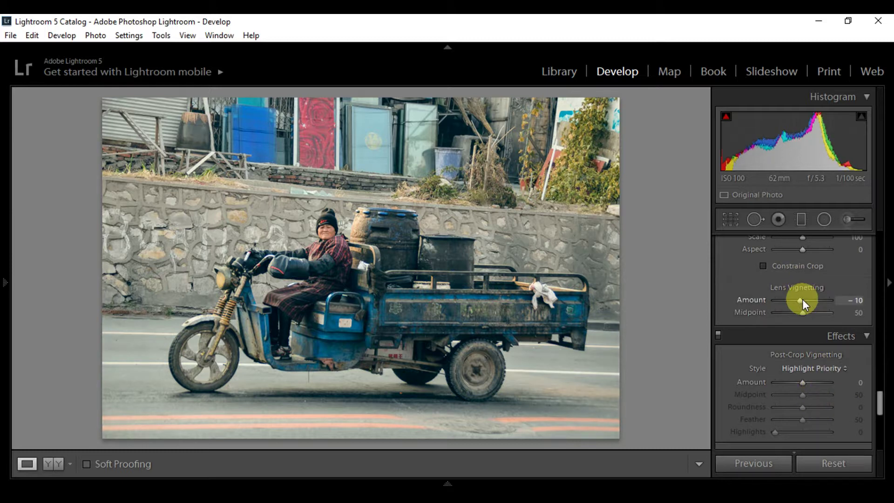
pyautogui.press('Down')
pyautogui.press('Down')
pyautogui.press('Down')
pyautogui.press('Down')
pyautogui.press('Down')
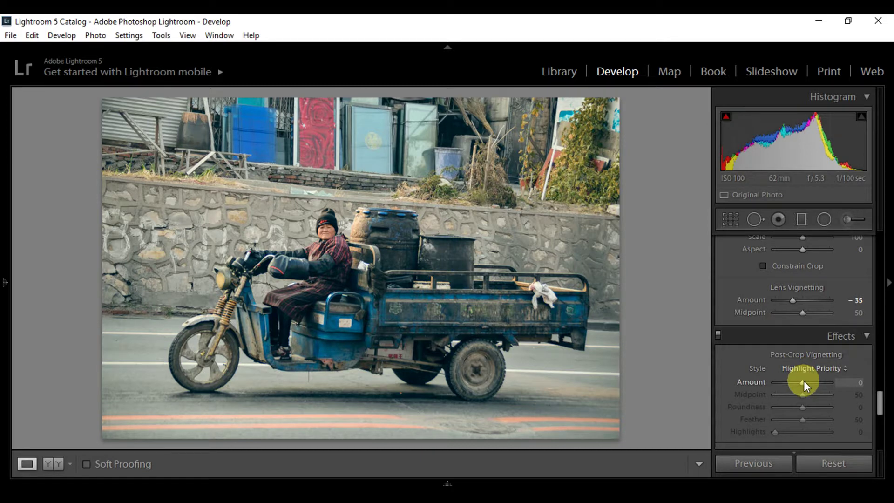
pyautogui.press('Down')
pyautogui.press('Down')
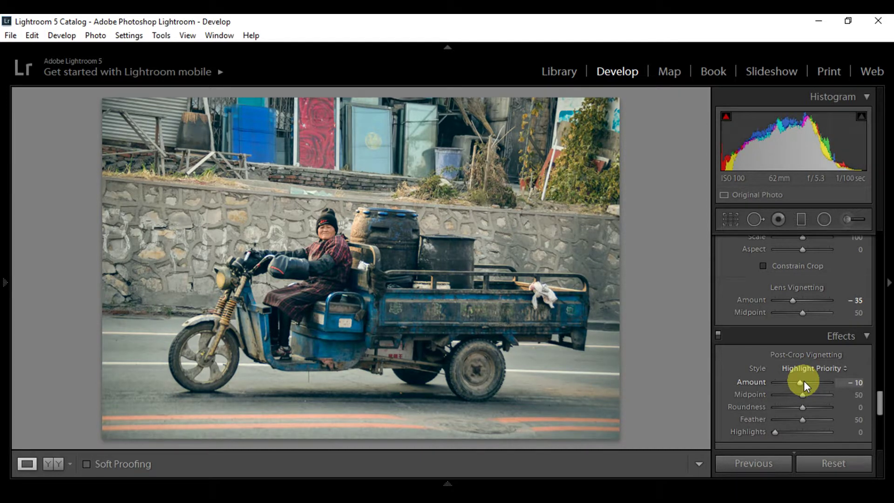
pyautogui.press('Down')
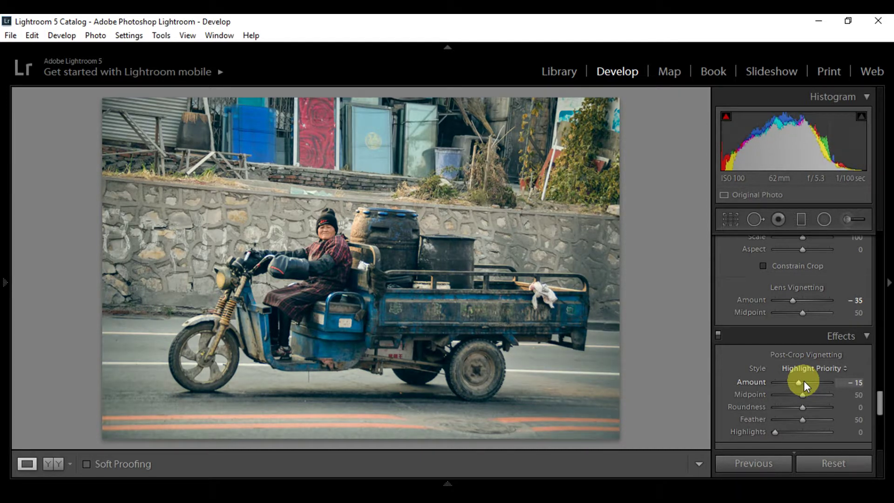
pyautogui.press('Down')
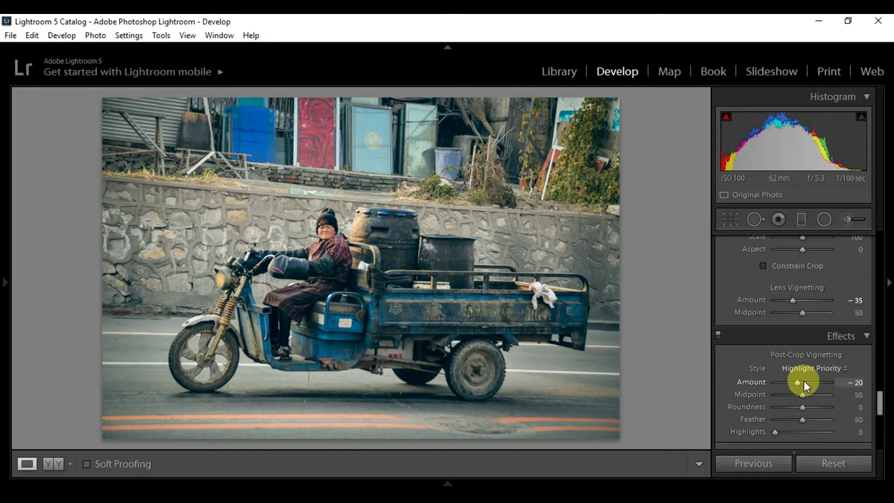
pyautogui.press('Up')
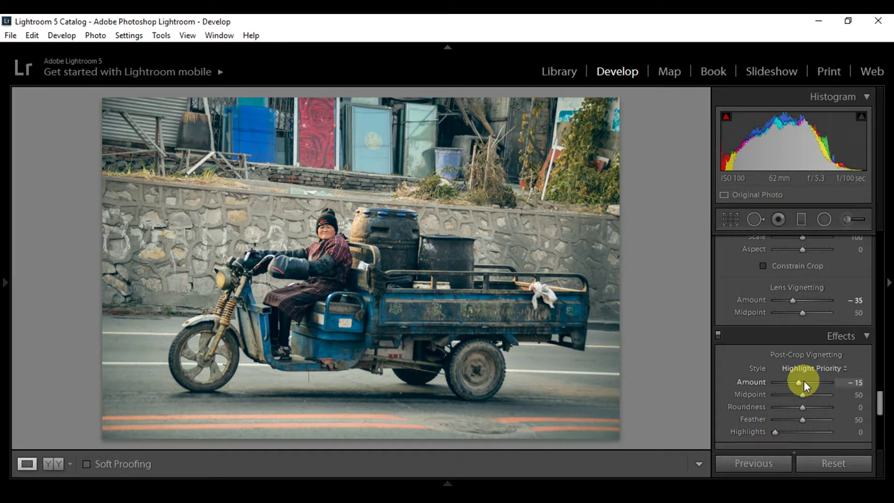
pyautogui.hotkey('shift', 'Down')
pyautogui.hotkey('shift', 'Down')
pyautogui.hotkey('shift', 'Down')
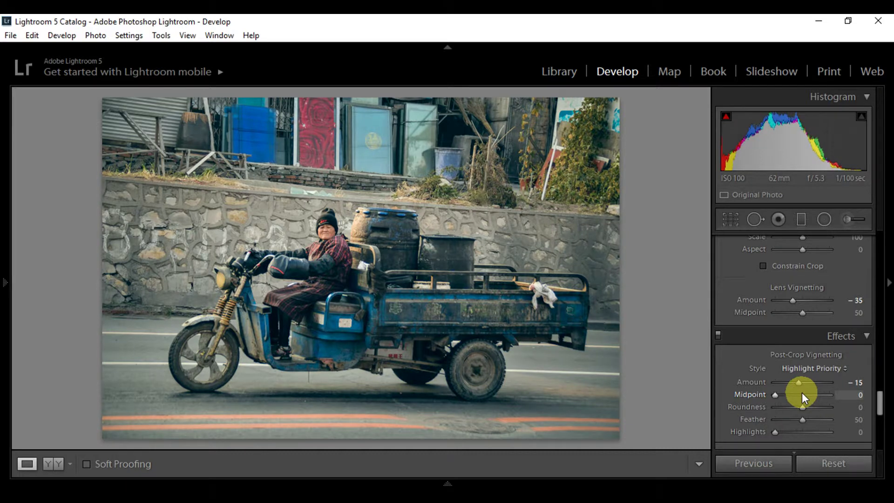
pyautogui.press('Up')
pyautogui.press('Up')
pyautogui.press('Up')
pyautogui.press('Up')
pyautogui.press('Up')
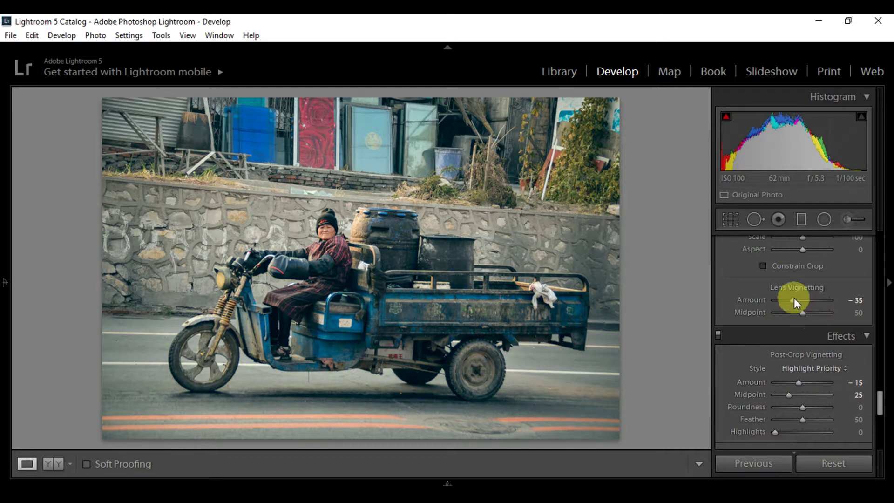
# Settle the lens vignette at −15 and the post-crop vignette midpoint at 20.
pyautogui.moveTo(791, 300); pyautogui.dragTo(792, 300)
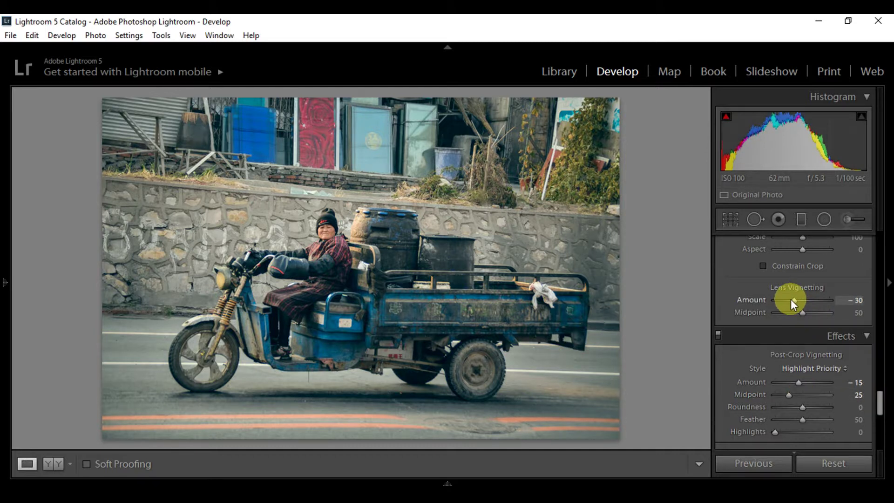
pyautogui.moveTo(792, 300); pyautogui.dragTo(792, 299)
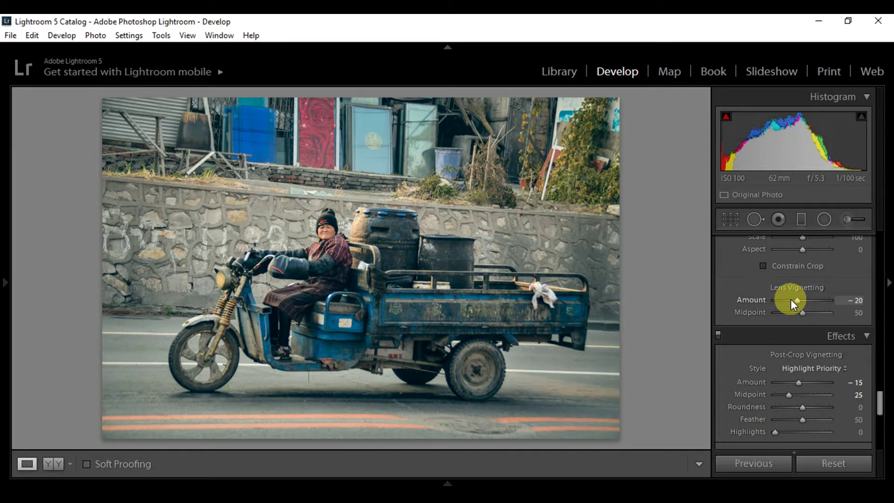
pyautogui.press('Up')
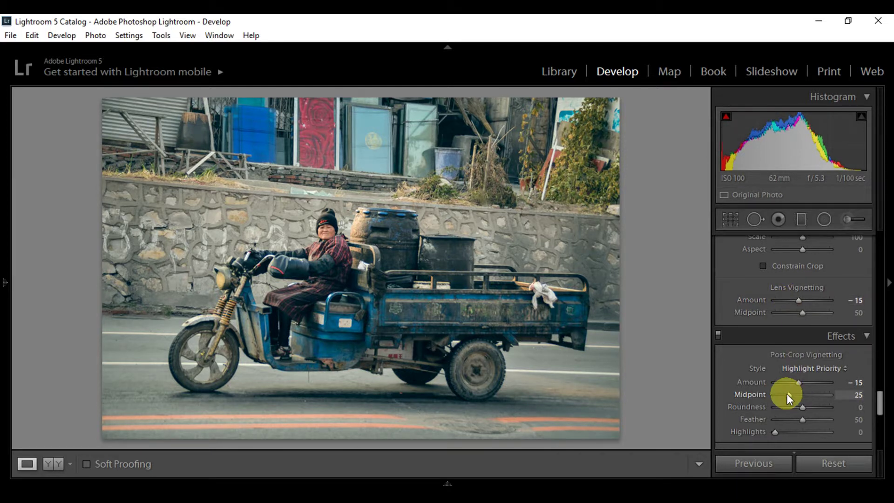
pyautogui.press('Down')
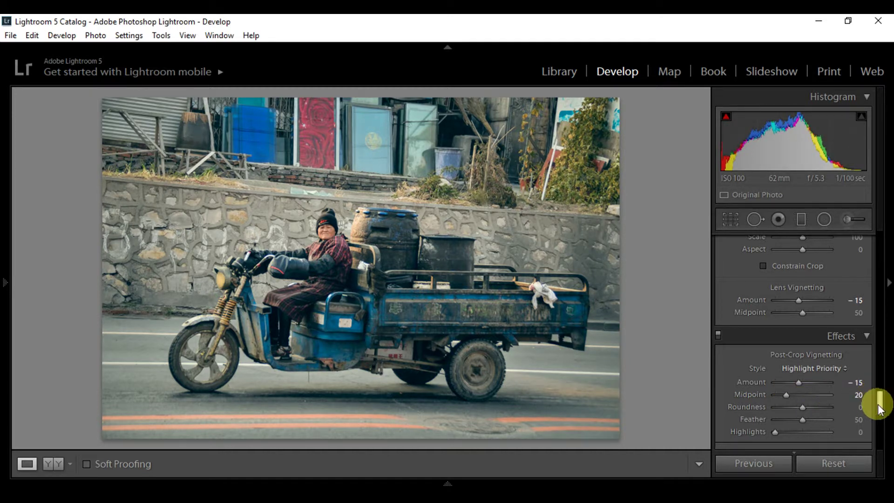
pyautogui.scroll(2, 878, 399)
pyautogui.moveTo(878, 399); pyautogui.dragTo(878, 432)
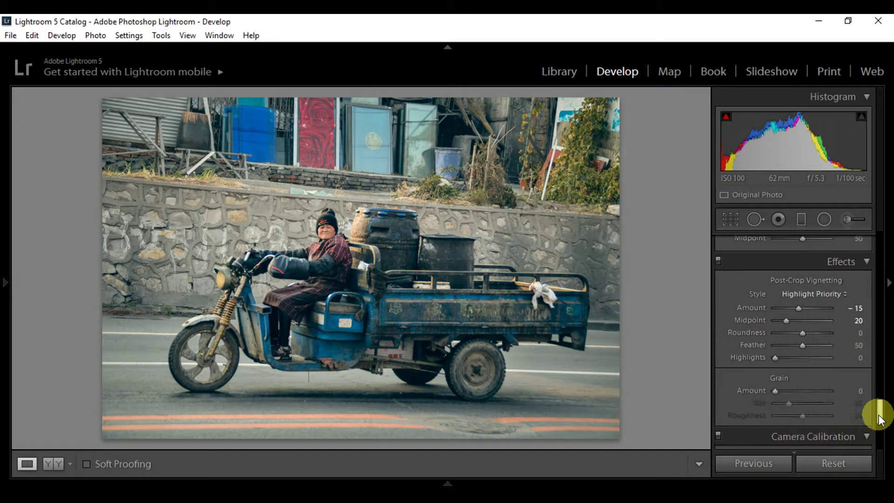
pyautogui.moveTo(878, 432)
pyautogui.mouseDown()
pyautogui.moveTo(879, 447)
pyautogui.moveTo(878, 235)
pyautogui.moveTo(854, 225)
pyautogui.mouseUp()
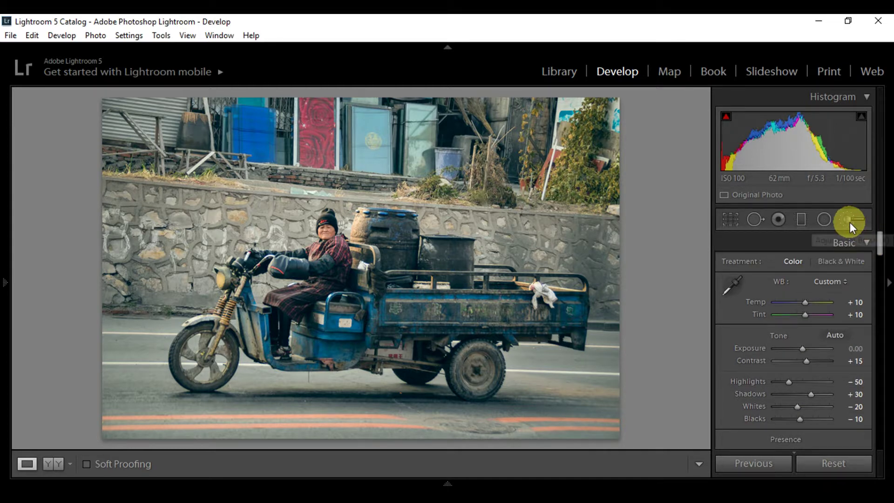
# Paint an Adjustment Brush mask over the woman's face.
pyautogui.click(850, 222)
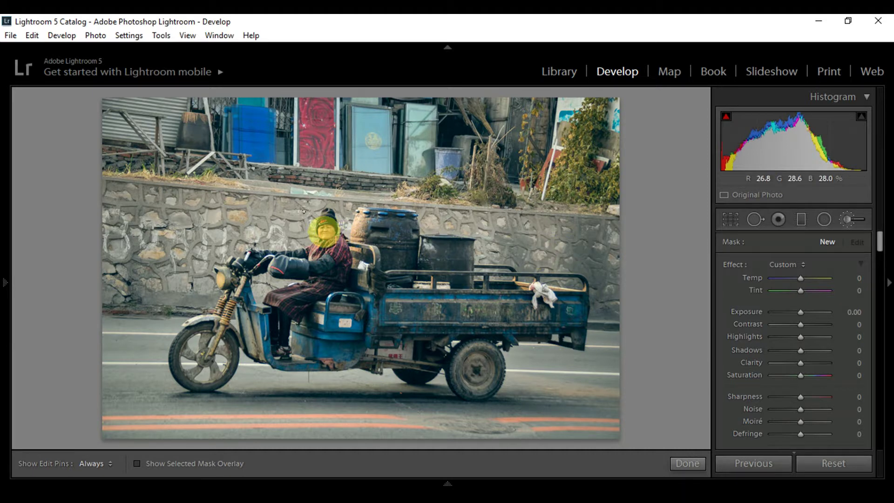
pyautogui.moveTo(325, 257); pyautogui.dragTo(431, 246)
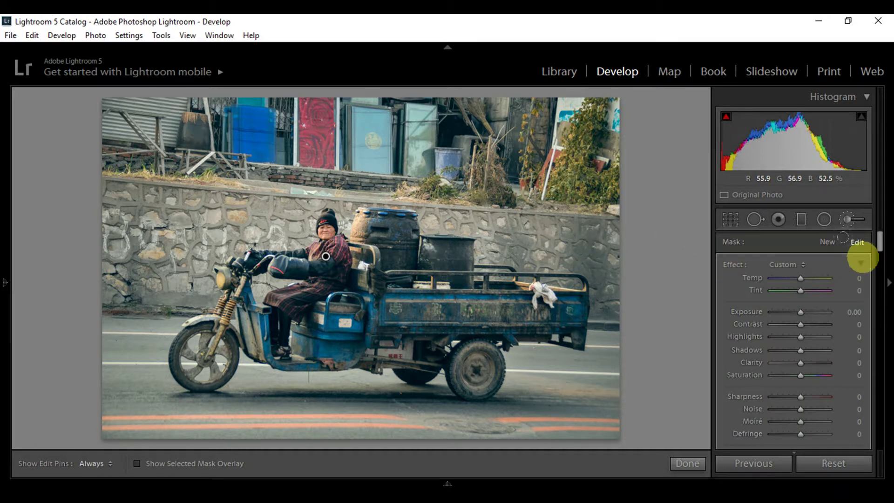
pyautogui.scroll(-2, 878, 245)
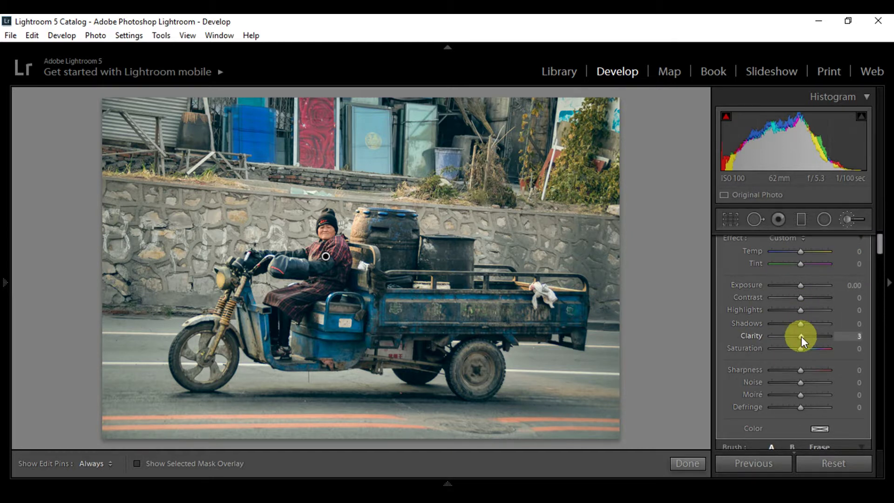
# Set the brush's Clarity and Sharpness to 30, leaving other effects at 0.
pyautogui.scroll(2, 800, 336)
pyautogui.scroll(2, 800, 337)
pyautogui.scroll(2, 800, 336)
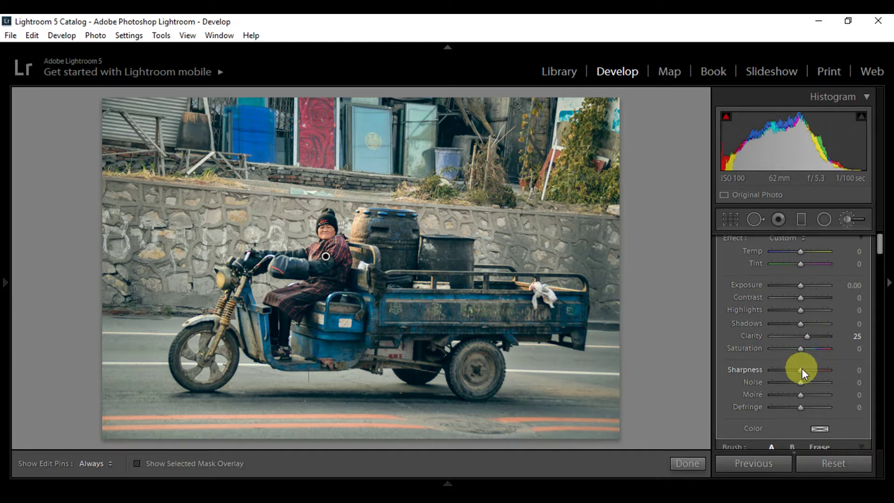
pyautogui.scroll(8, 801, 369)
pyautogui.scroll(3, 802, 370)
pyautogui.scroll(3, 801, 369)
pyautogui.scroll(2, 802, 369)
pyautogui.scroll(2, 802, 369)
pyautogui.scroll(1, 801, 370)
pyautogui.scroll(2, 806, 335)
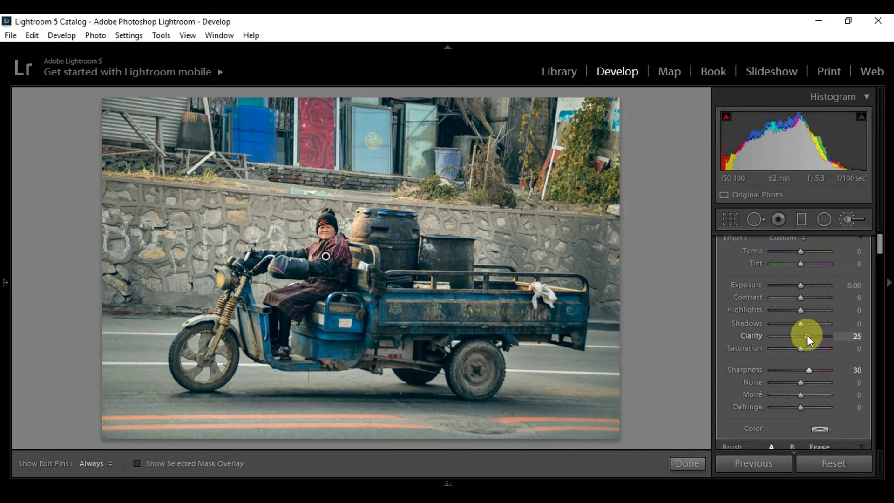
pyautogui.scroll(1, 807, 335)
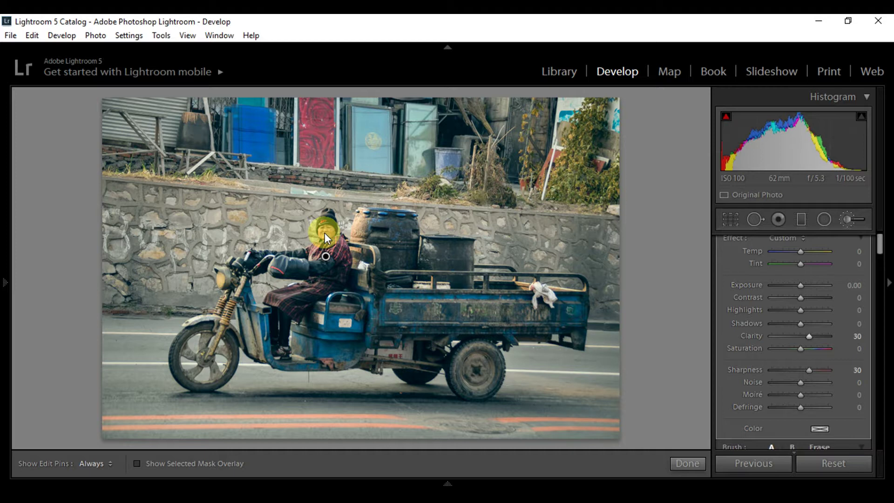
# Paint the brush mask over the hat and glove, set Exposure to 0.10, and commit it.
pyautogui.moveTo(325, 233); pyautogui.dragTo(326, 221)
pyautogui.press('h')
pyautogui.press('h')
pyautogui.press('h')
pyautogui.press('h')
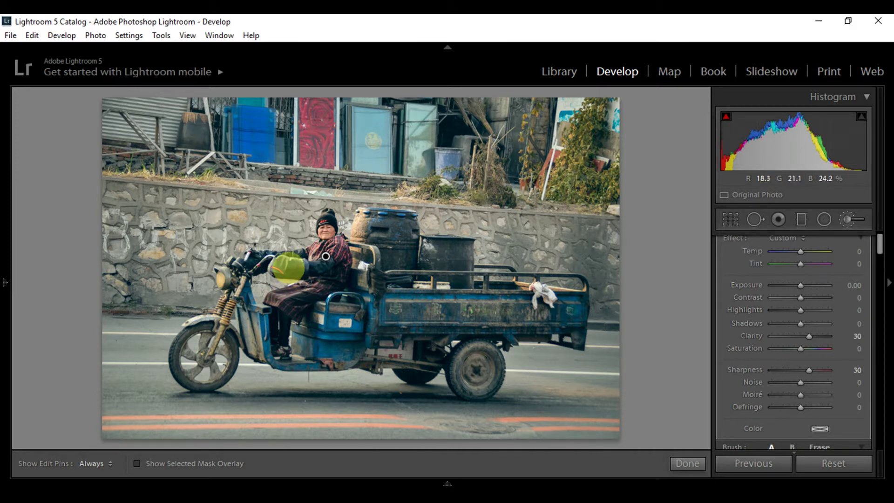
pyautogui.press('h')
pyautogui.press('h')
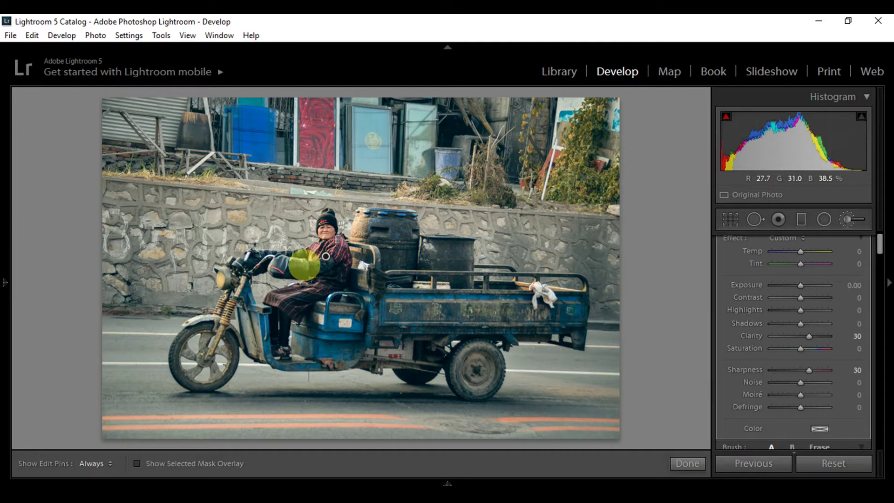
pyautogui.press('h')
pyautogui.press('h')
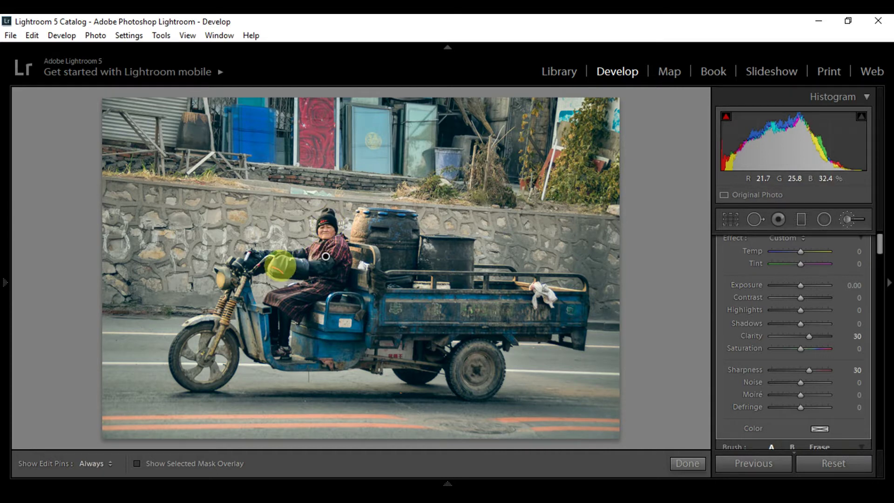
pyautogui.press('h')
pyautogui.press('h')
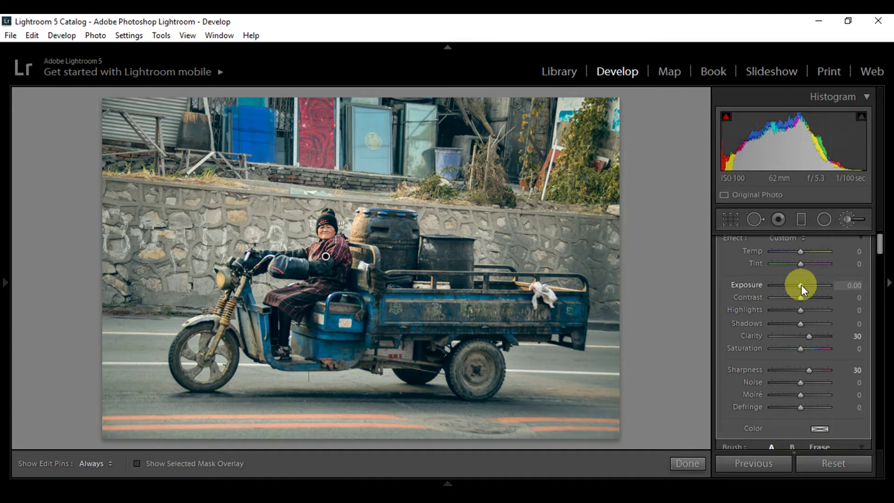
pyautogui.moveTo(800, 285); pyautogui.dragTo(802, 285)
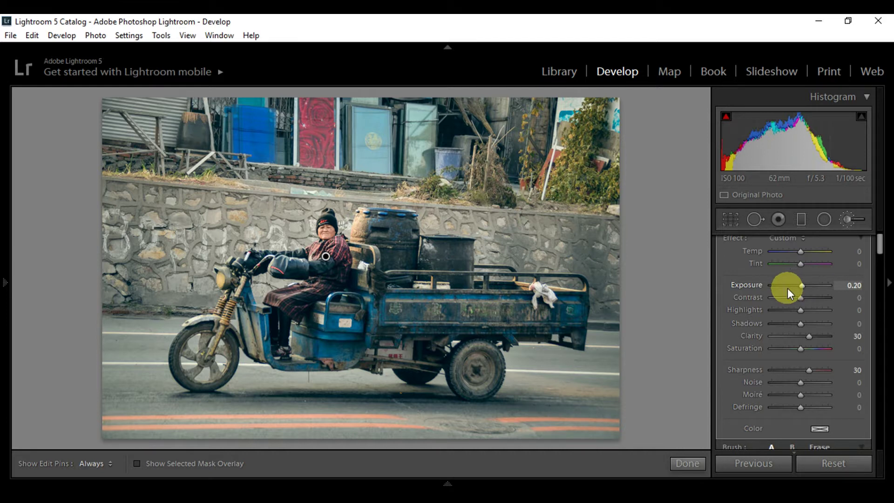
pyautogui.click(689, 463)
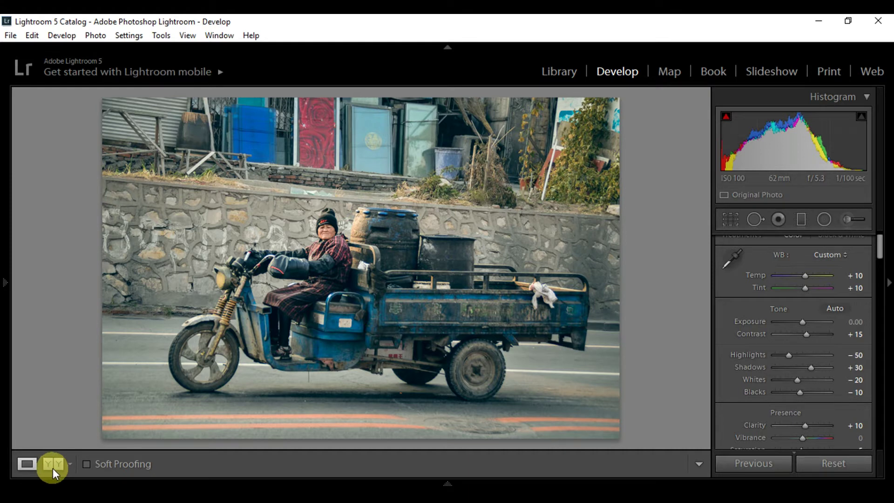
# Switch to the side-by-side Before/After view of the tricycle photo.
pyautogui.click(52, 467)
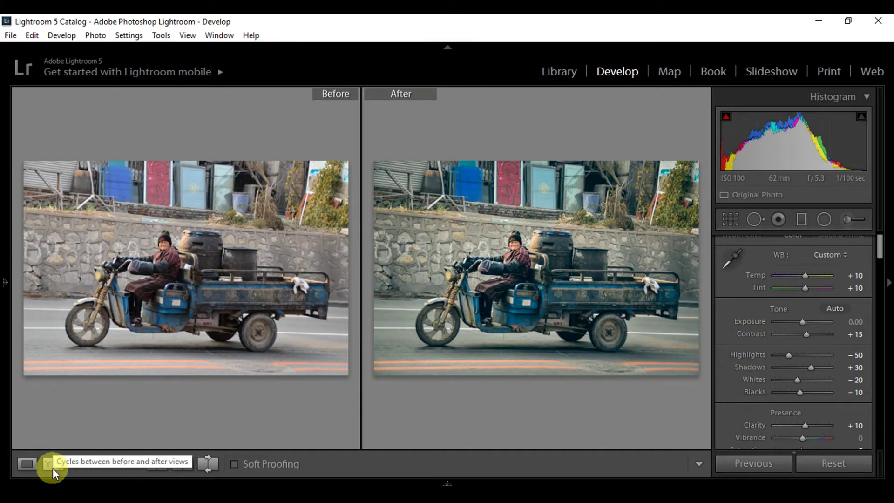